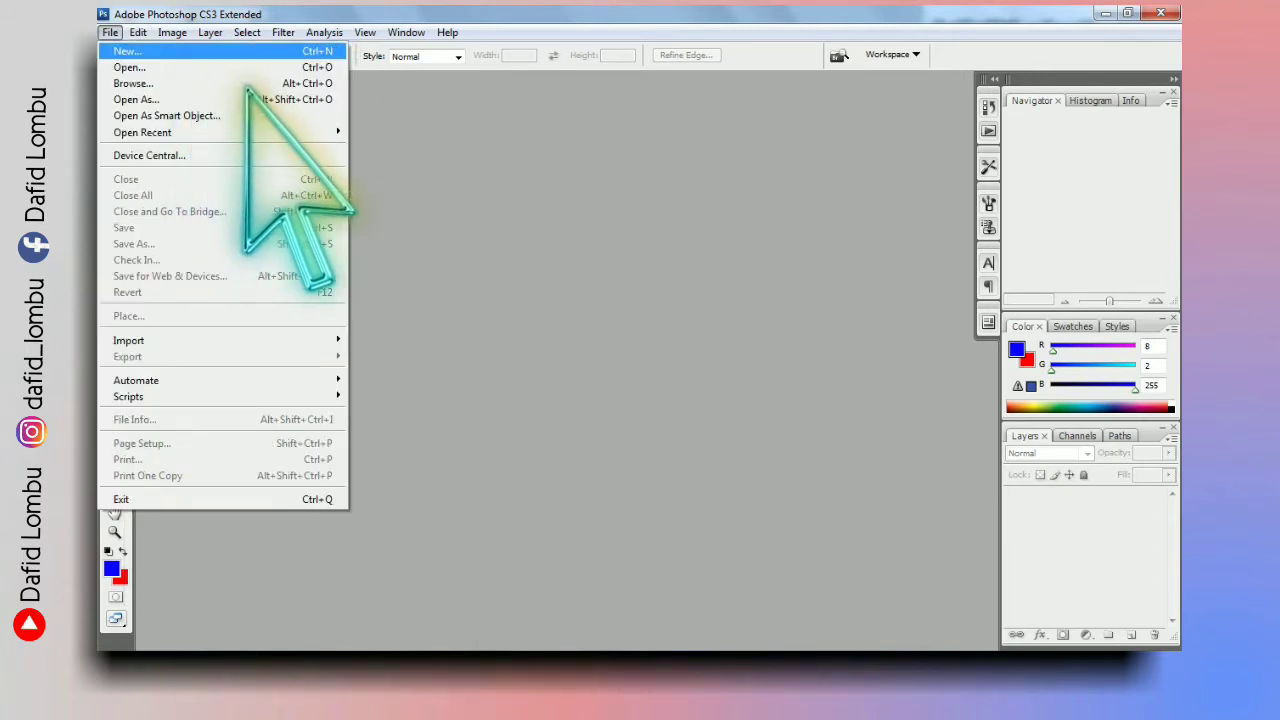
Start a new document with the International Paper preset and A4 size
click(240, 52)
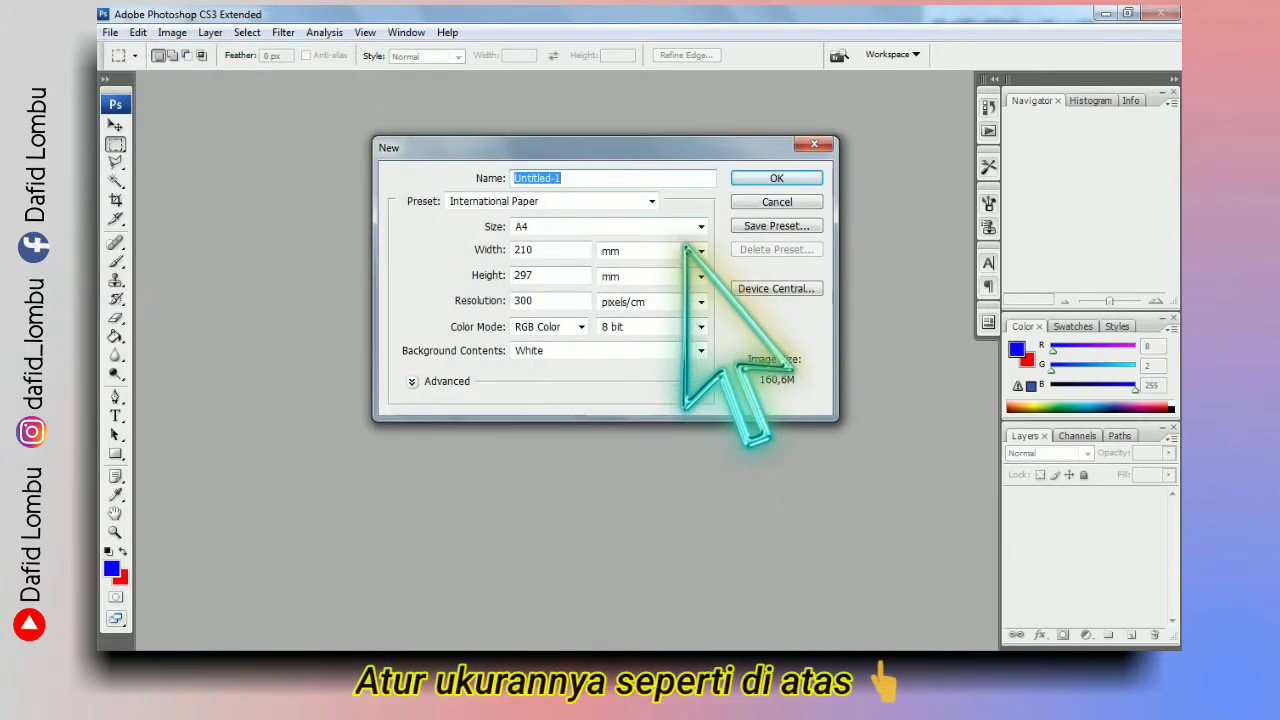
click(690, 228)
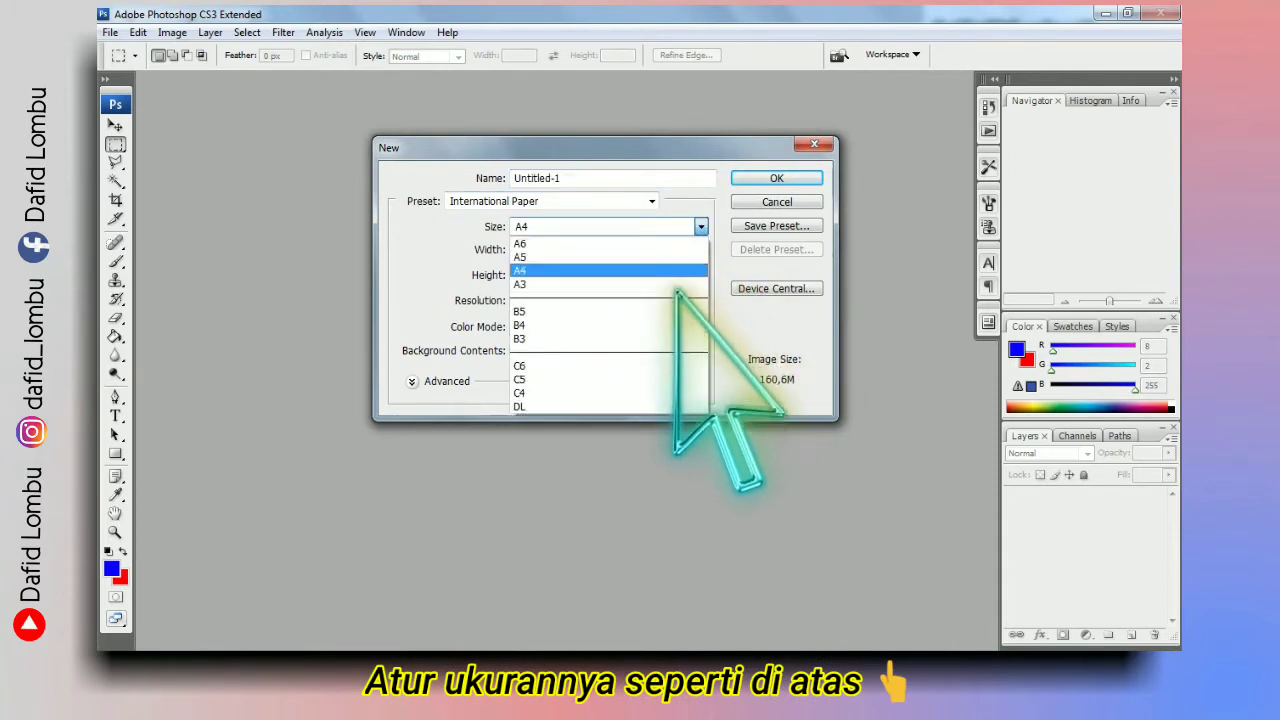
click(686, 270)
click(648, 201)
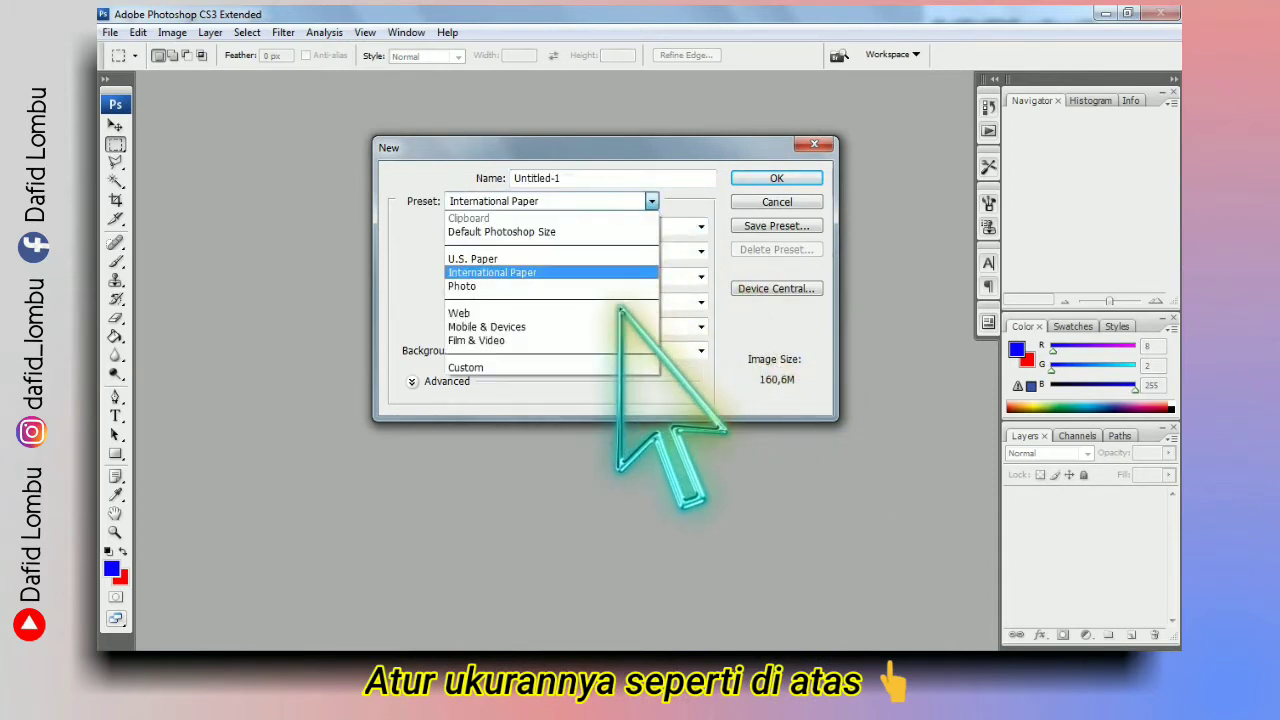
click(640, 272)
click(660, 227)
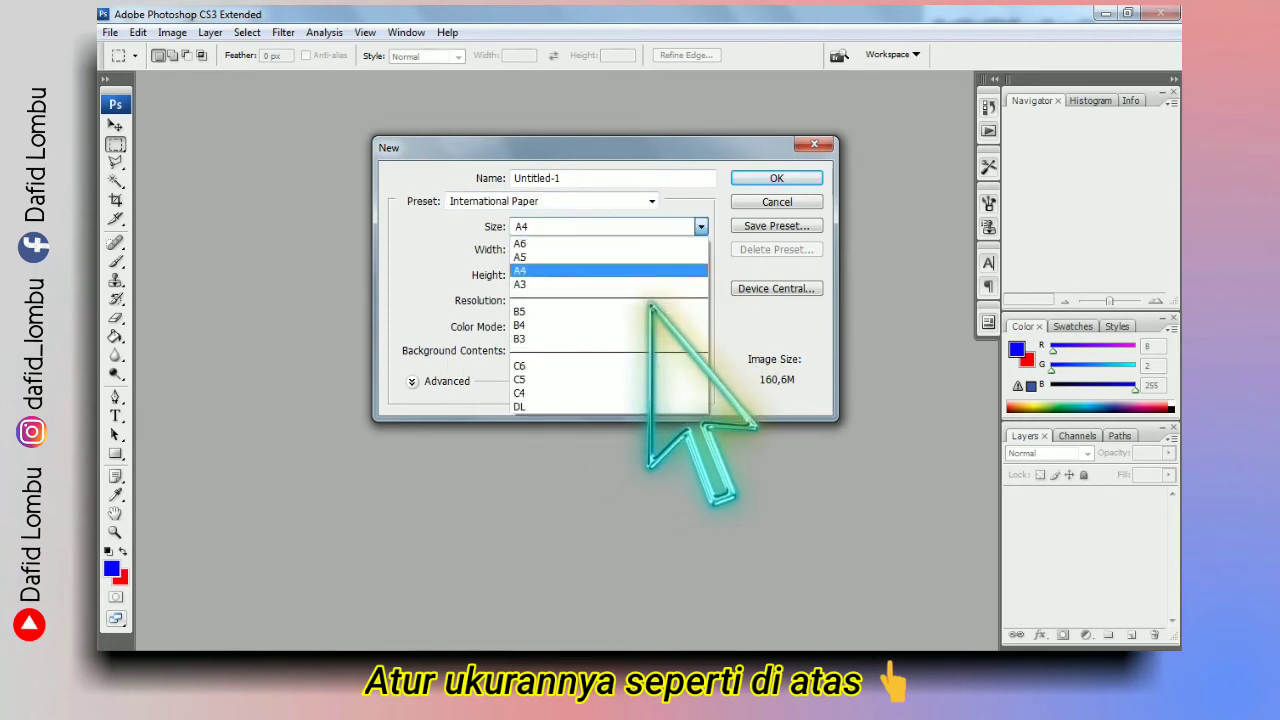
click(648, 271)
Set the page dimensions to centimetres and the resolution to 300 pixels/cm, and create the document
click(701, 251)
click(607, 295)
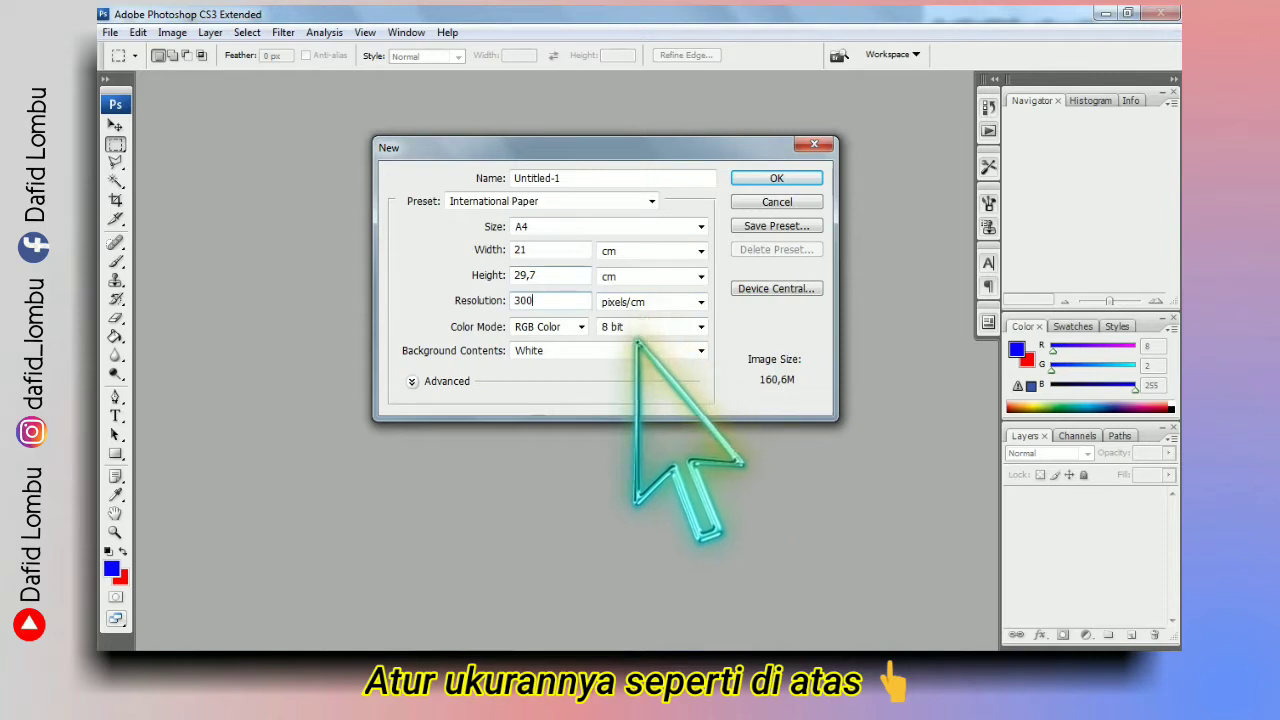
double_click(585, 302)
click(701, 302)
click(702, 302)
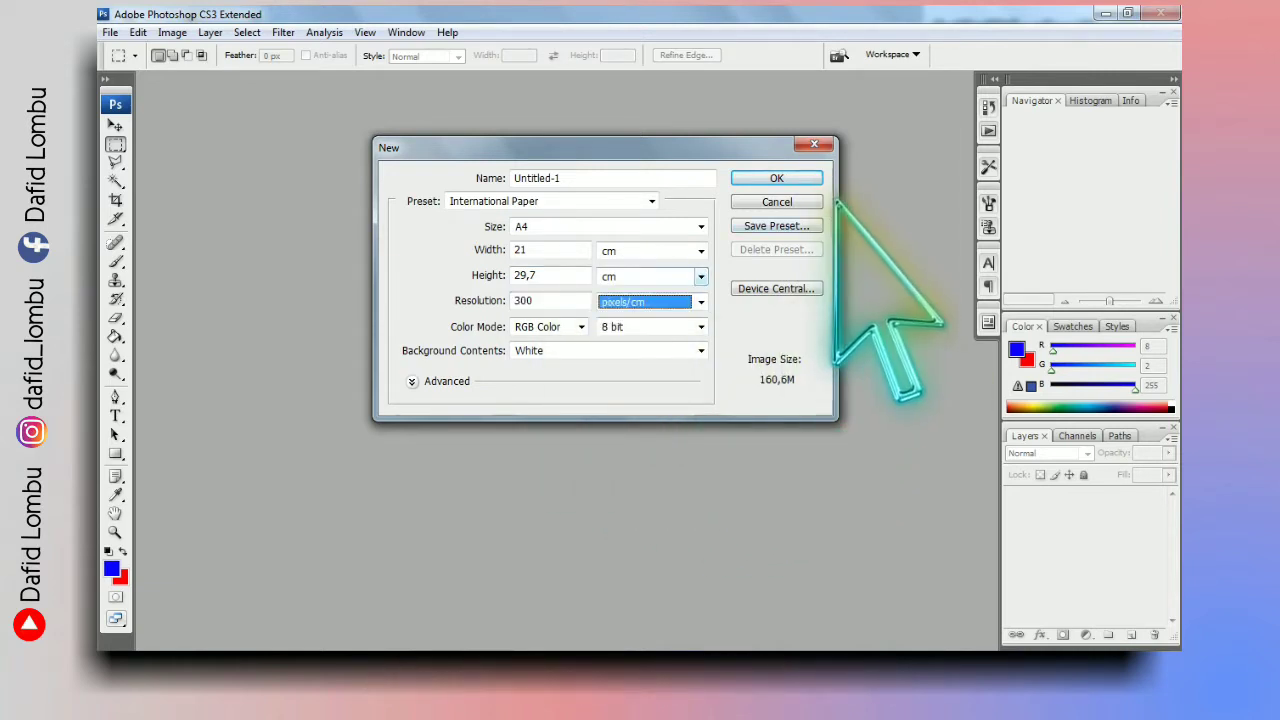
click(777, 178)
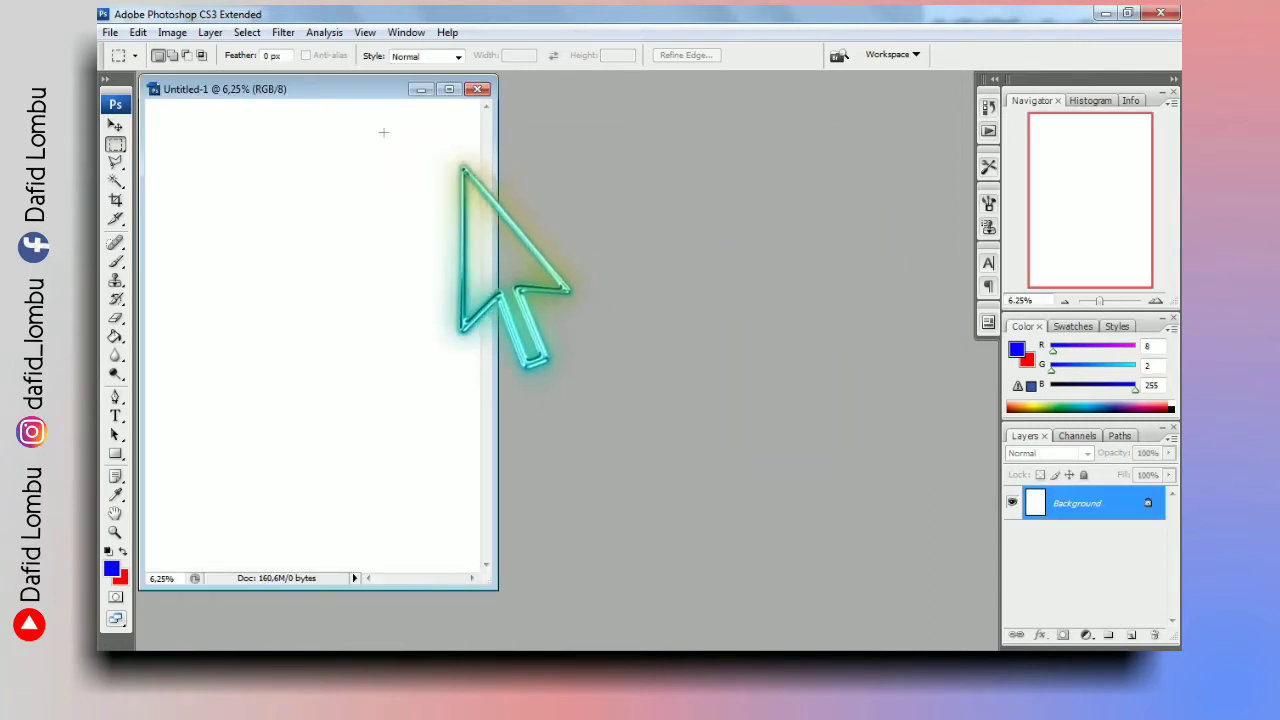
Move the blank page's window aside, enlarge it slightly, and open the photos 5inch2 and 5inch3 together
drag(432, 128, 900, 145)
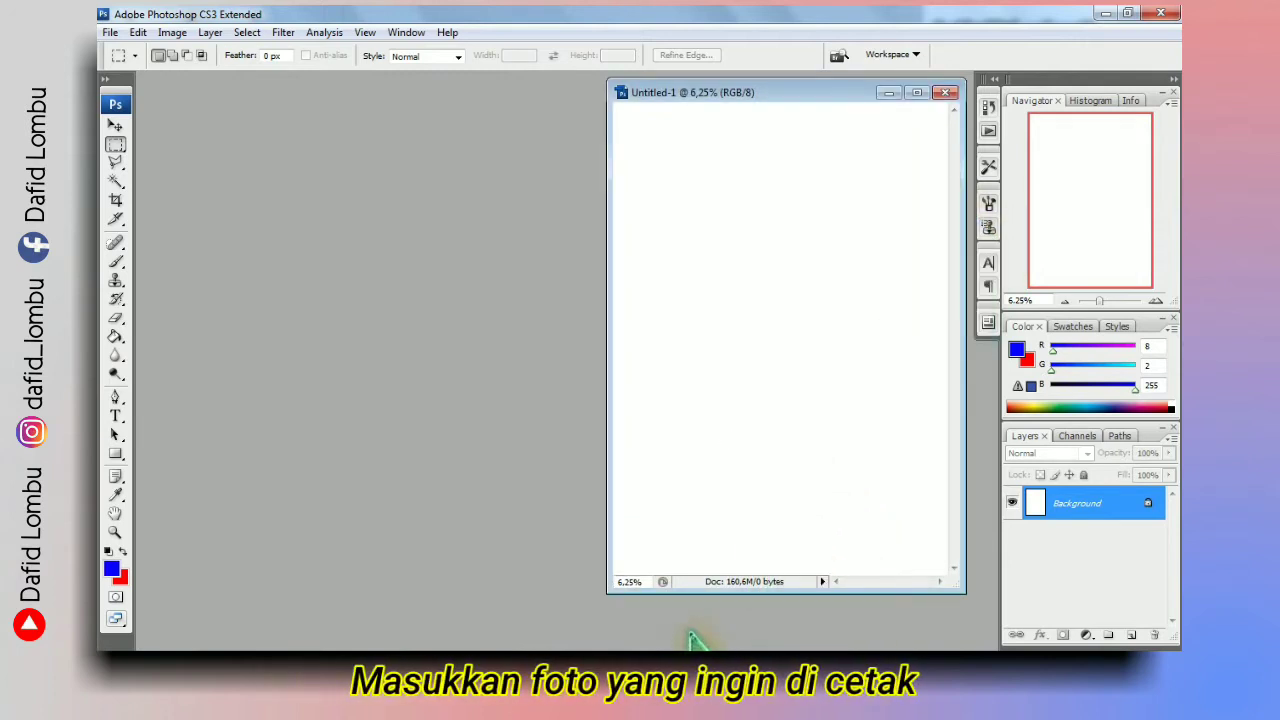
drag(607, 593, 596, 600)
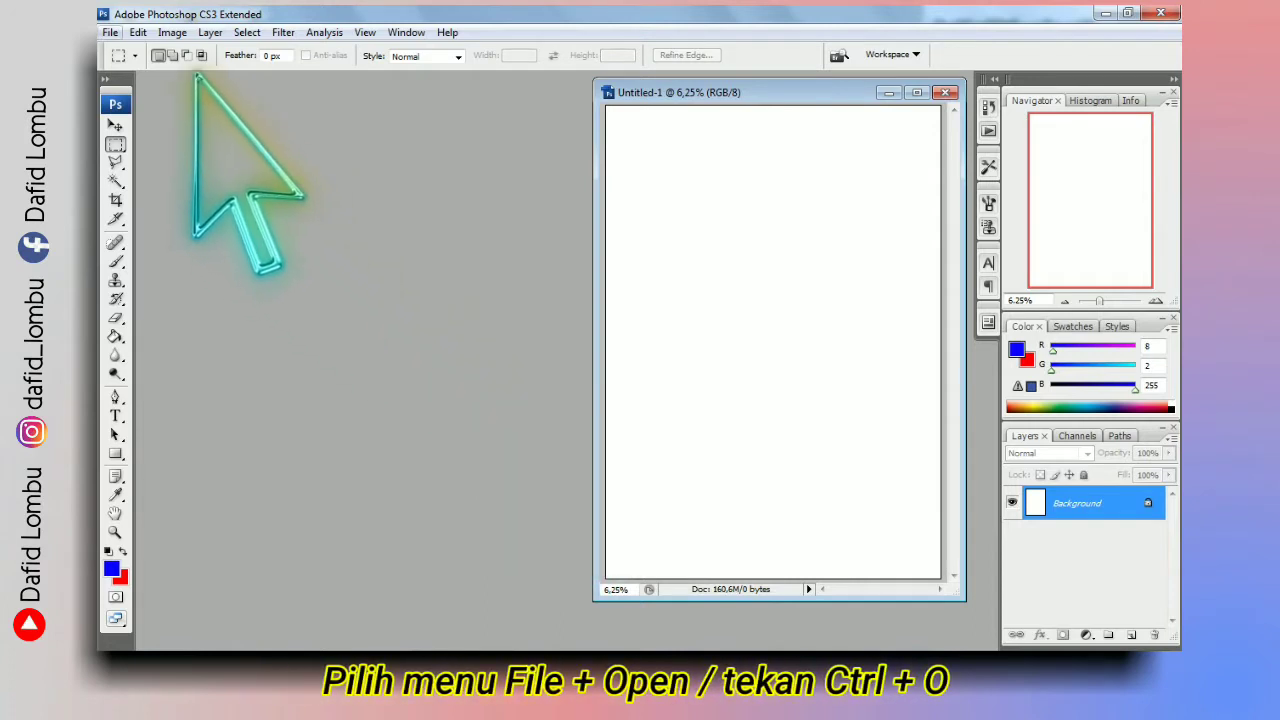
click(110, 32)
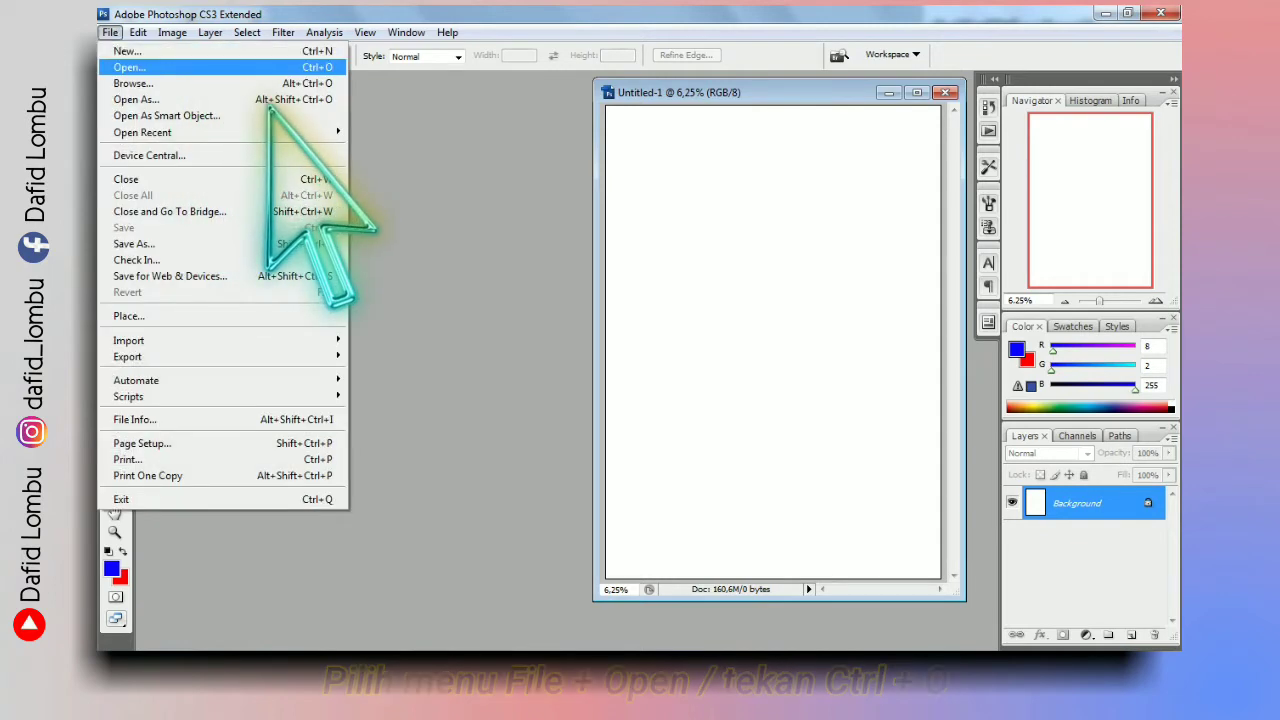
click(129, 67)
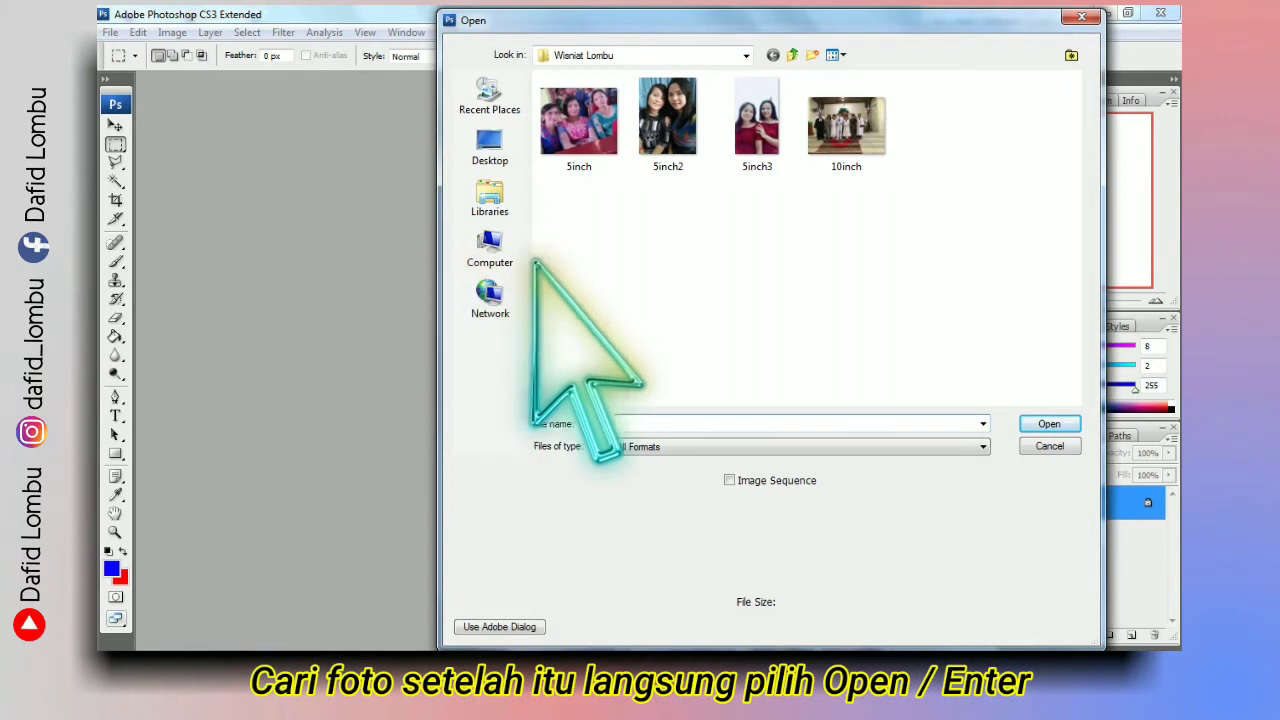
click(668, 120)
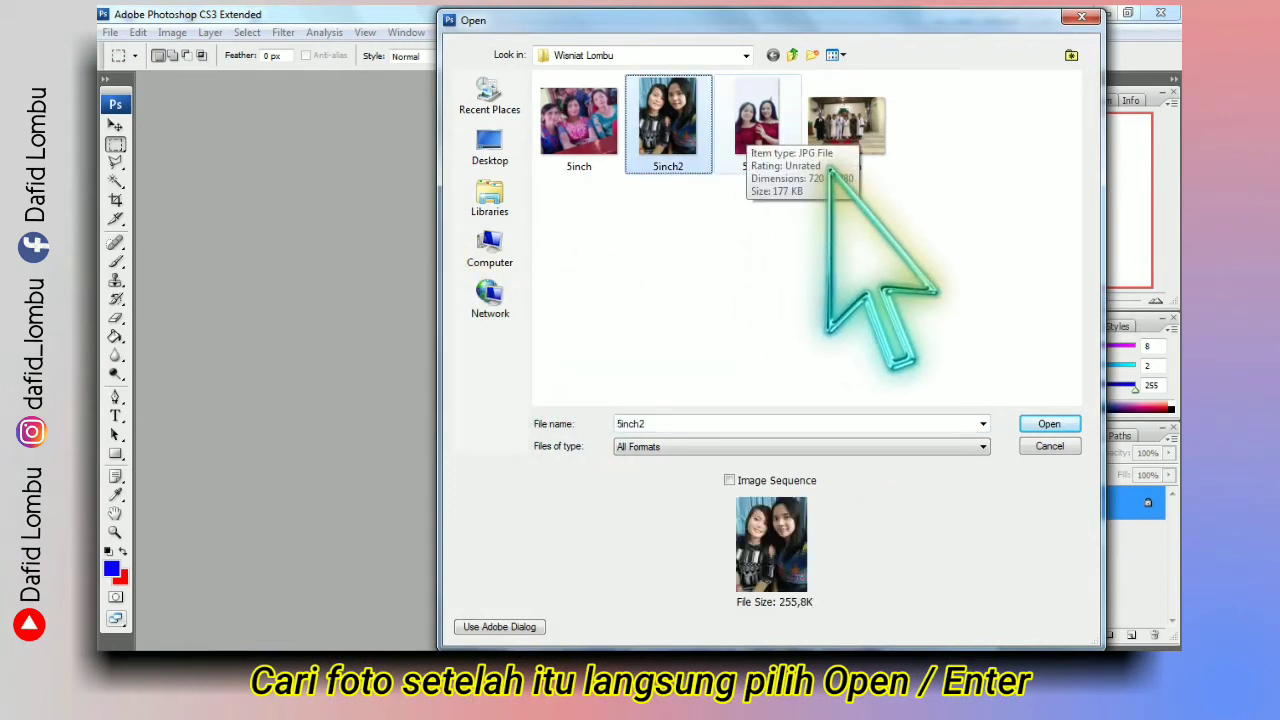
ctrl+click(757, 125)
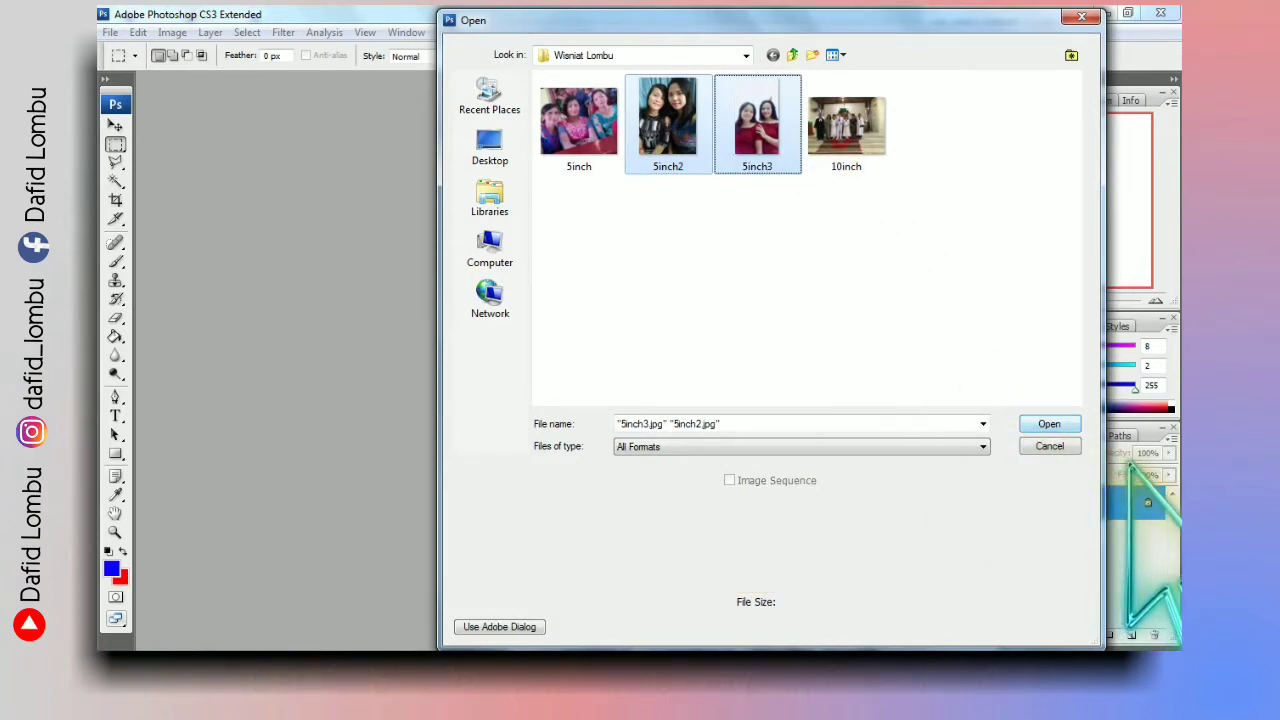
key(Return)
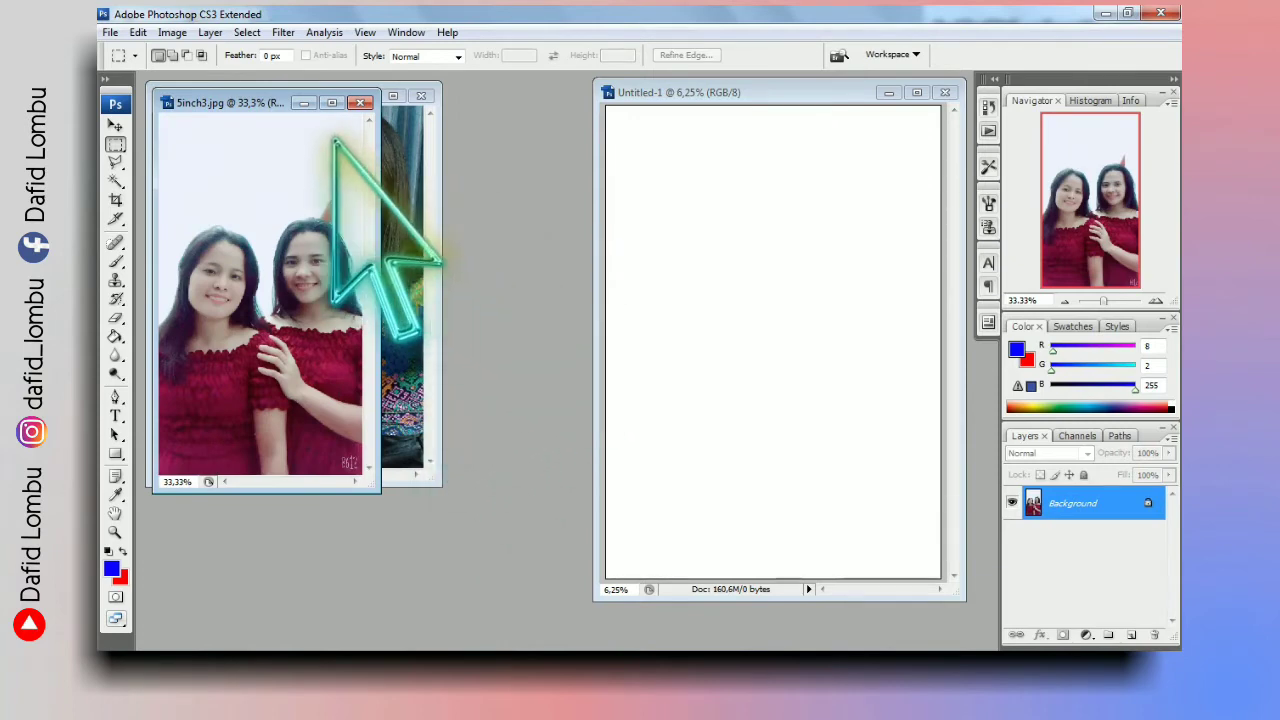
Move the 5inch3.jpg window next to the blank page and maximize it
drag(220, 102, 298, 120)
drag(440, 158, 530, 92)
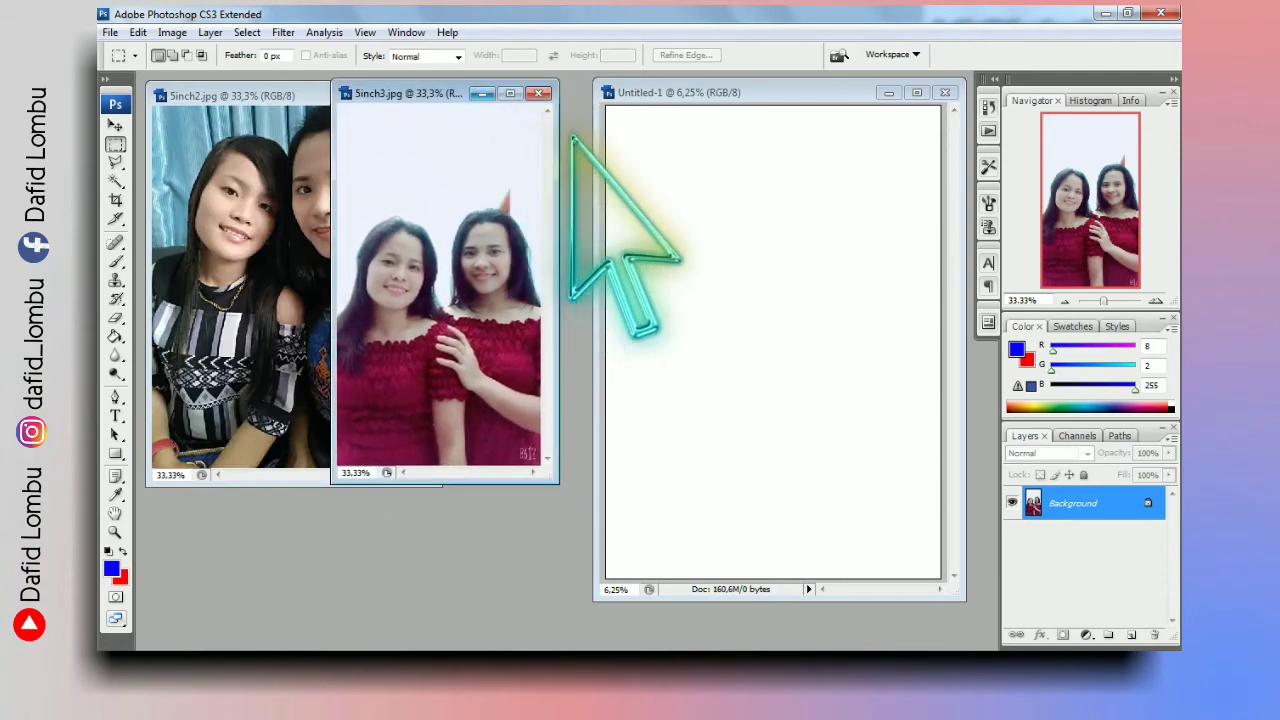
click(526, 89)
Zoom the 5inch3.jpg photo out and back in to a 50% view
key(ctrl+plus)
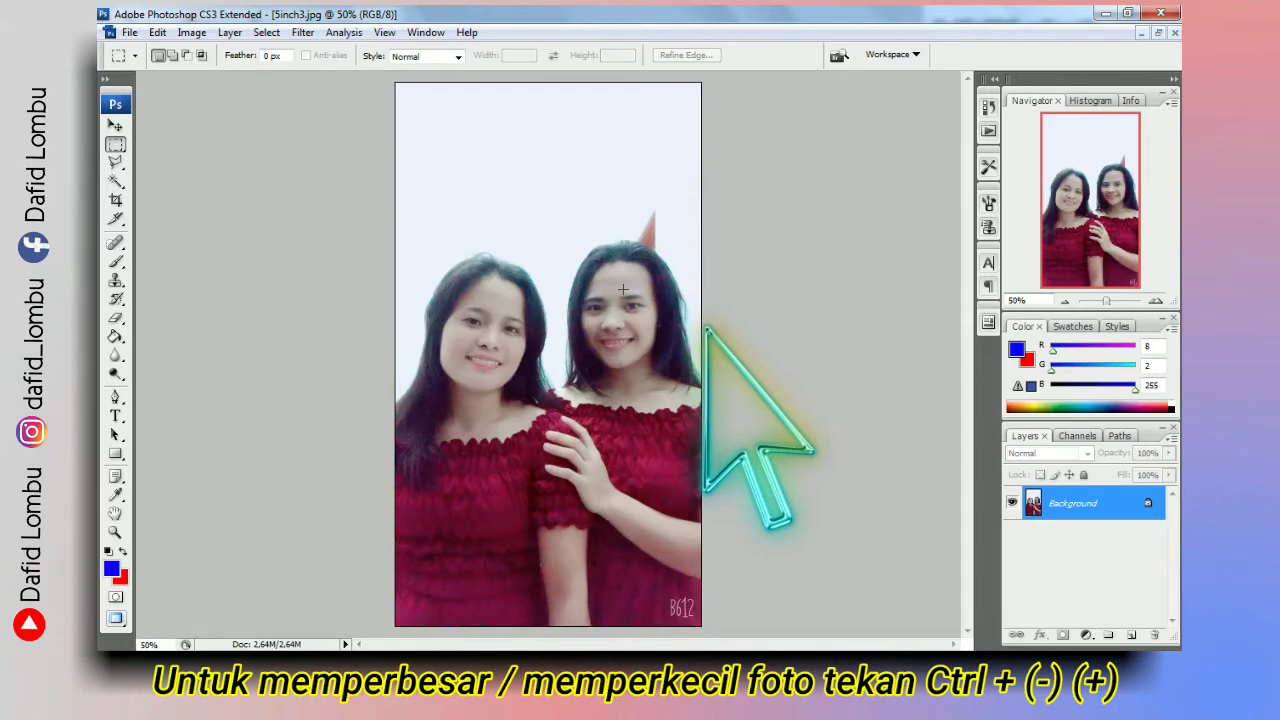
key(ctrl+minus)
key(ctrl+minus)
key(ctrl+minus)
key(ctrl+minus)
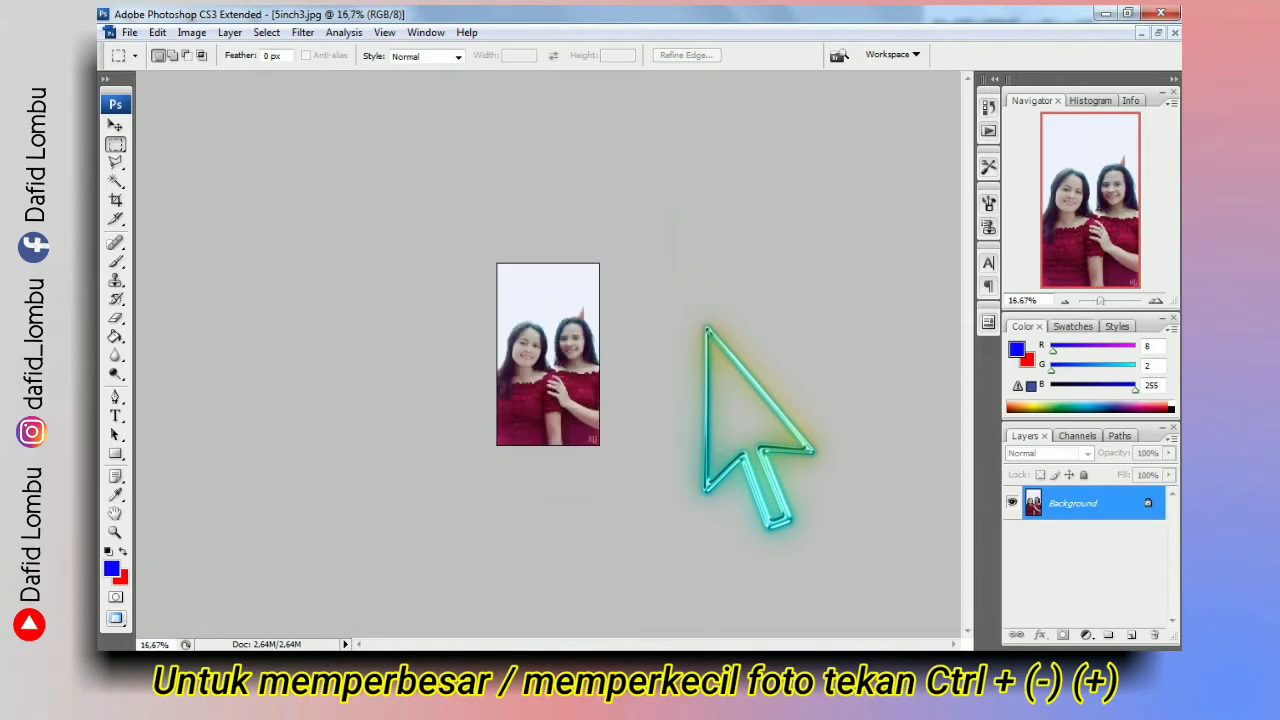
key(ctrl+plus)
key(ctrl+plus)
key(ctrl+plus)
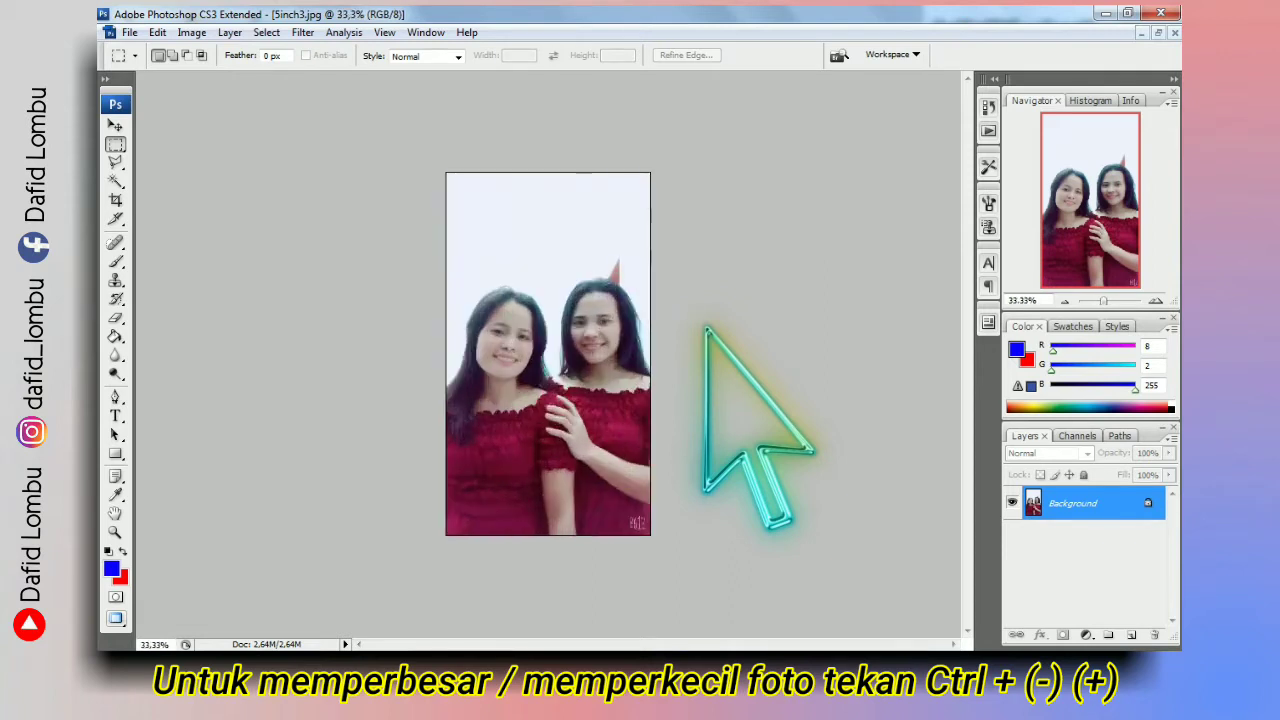
key(ctrl+plus)
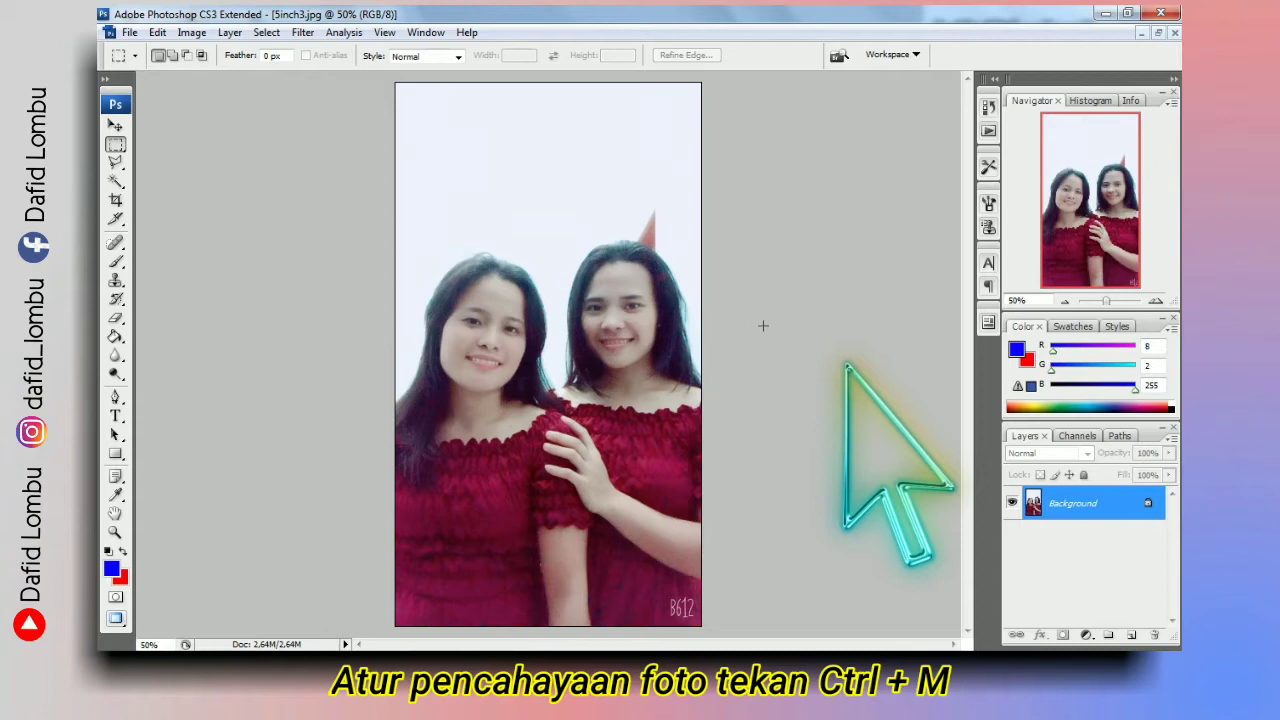
Brighten the photo with Curves by raising the RGB curve's middle to input 116, output 144
key(ctrl+m)
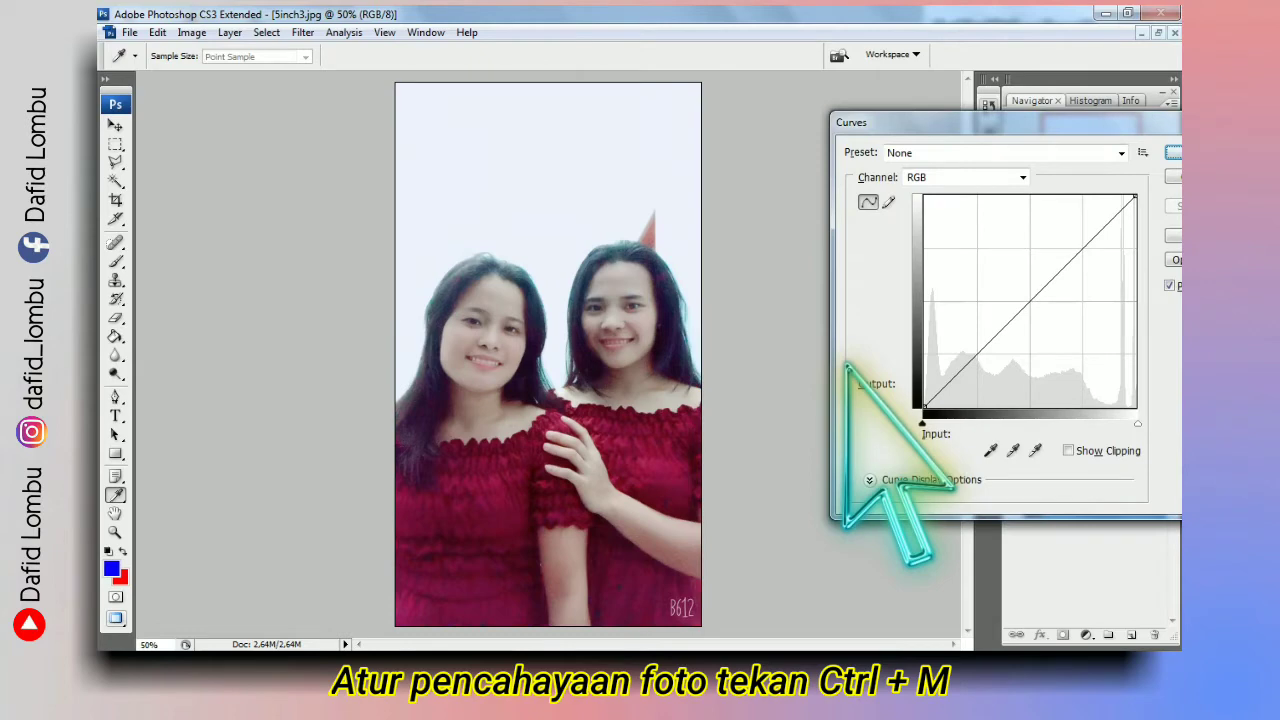
drag(1040, 123, 942, 135)
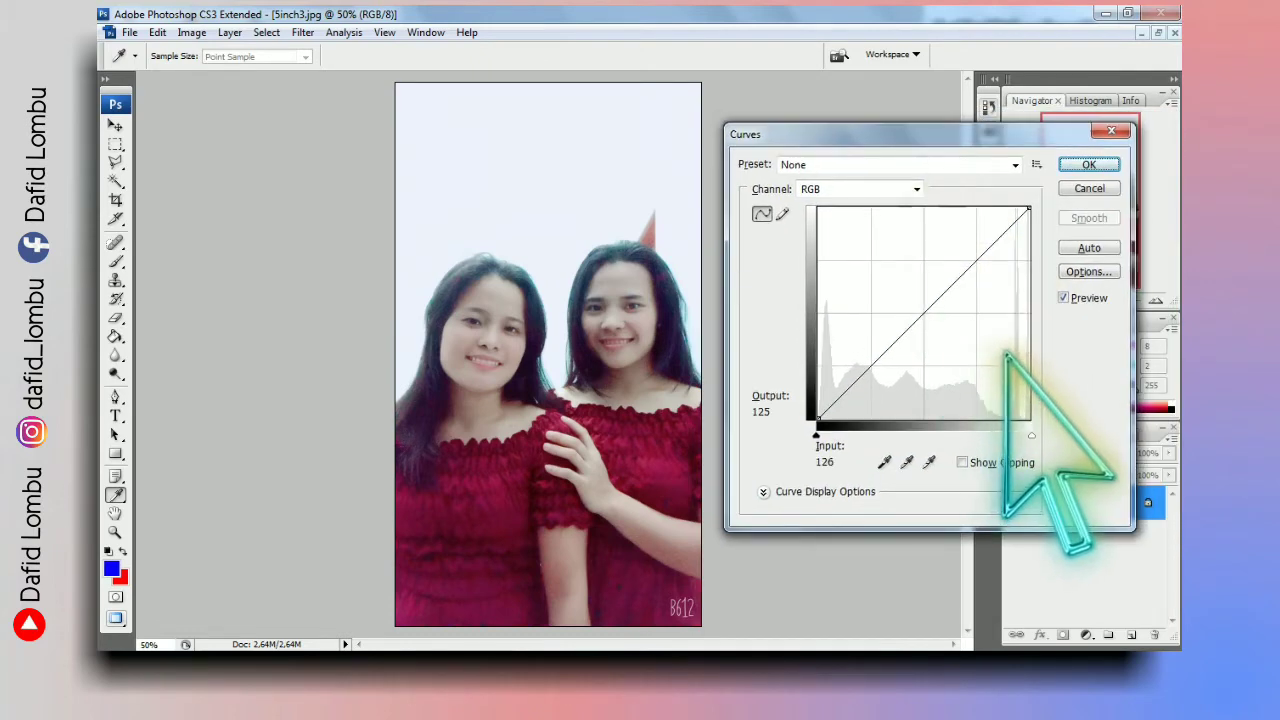
drag(922, 315, 914, 299)
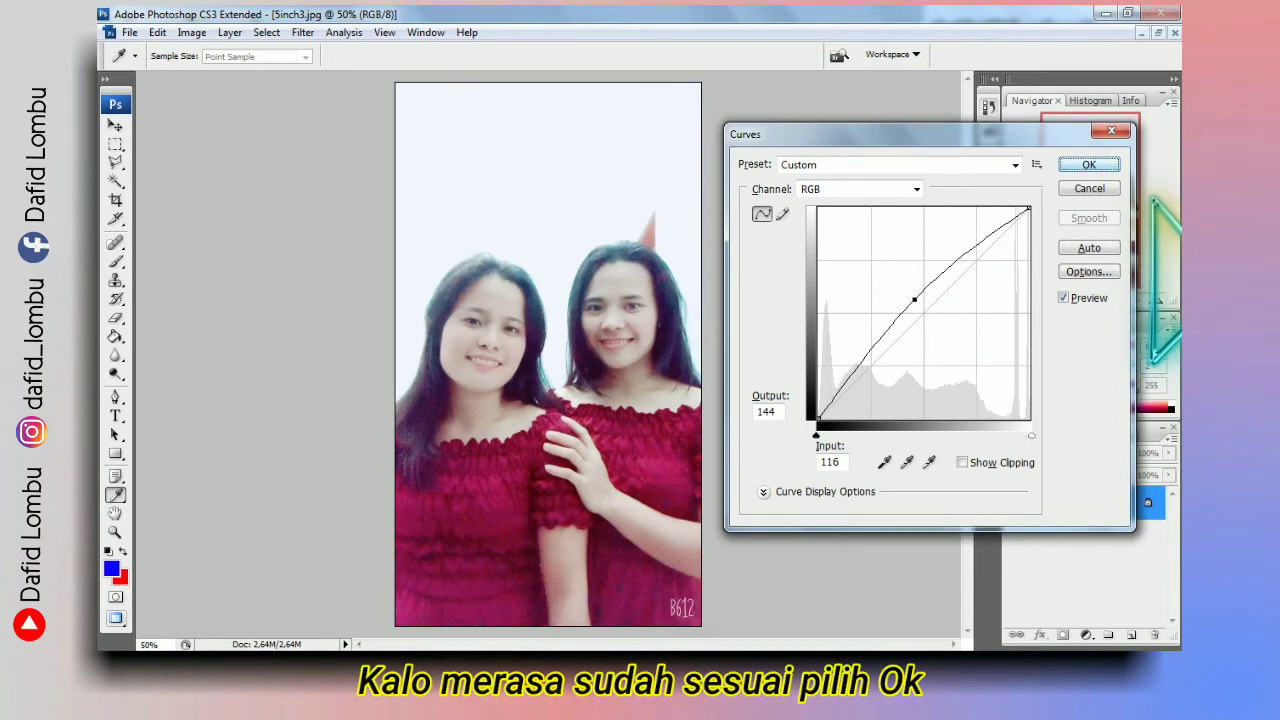
key(Return)
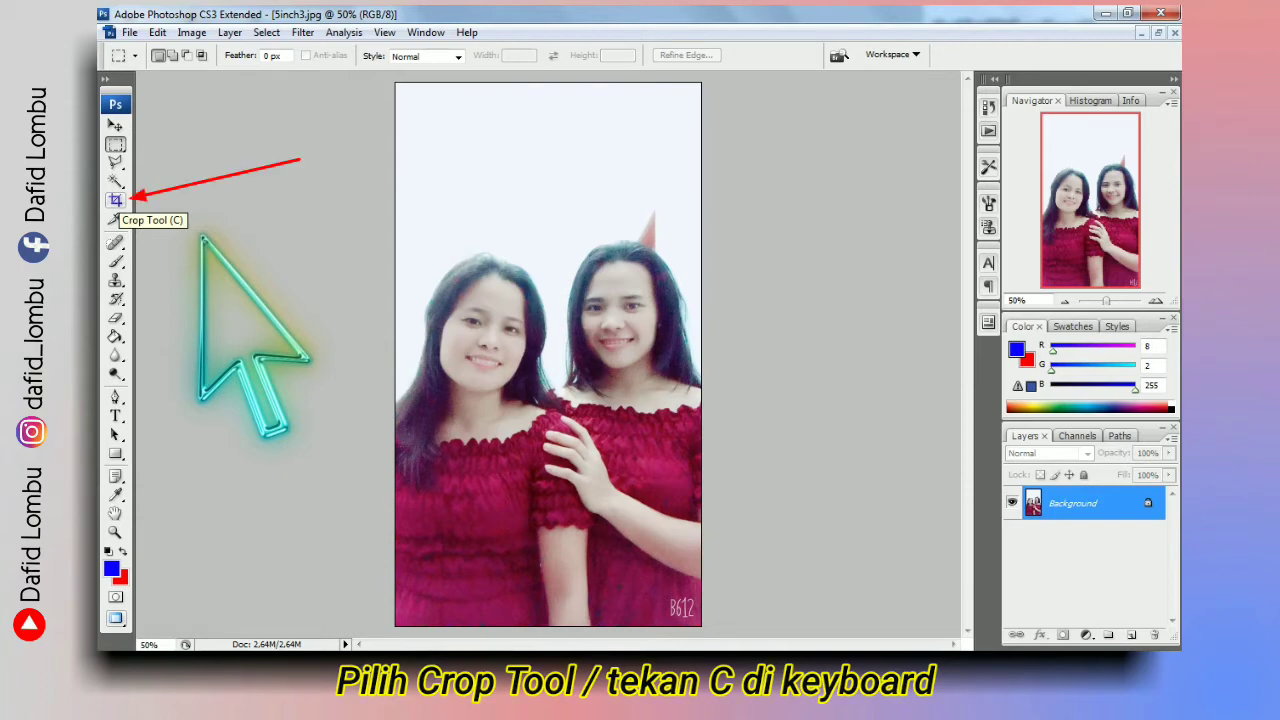
Set up the Crop tool with width 8,9 cm, height 12,7 cm and resolution 300 pixels/cm
click(115, 200)
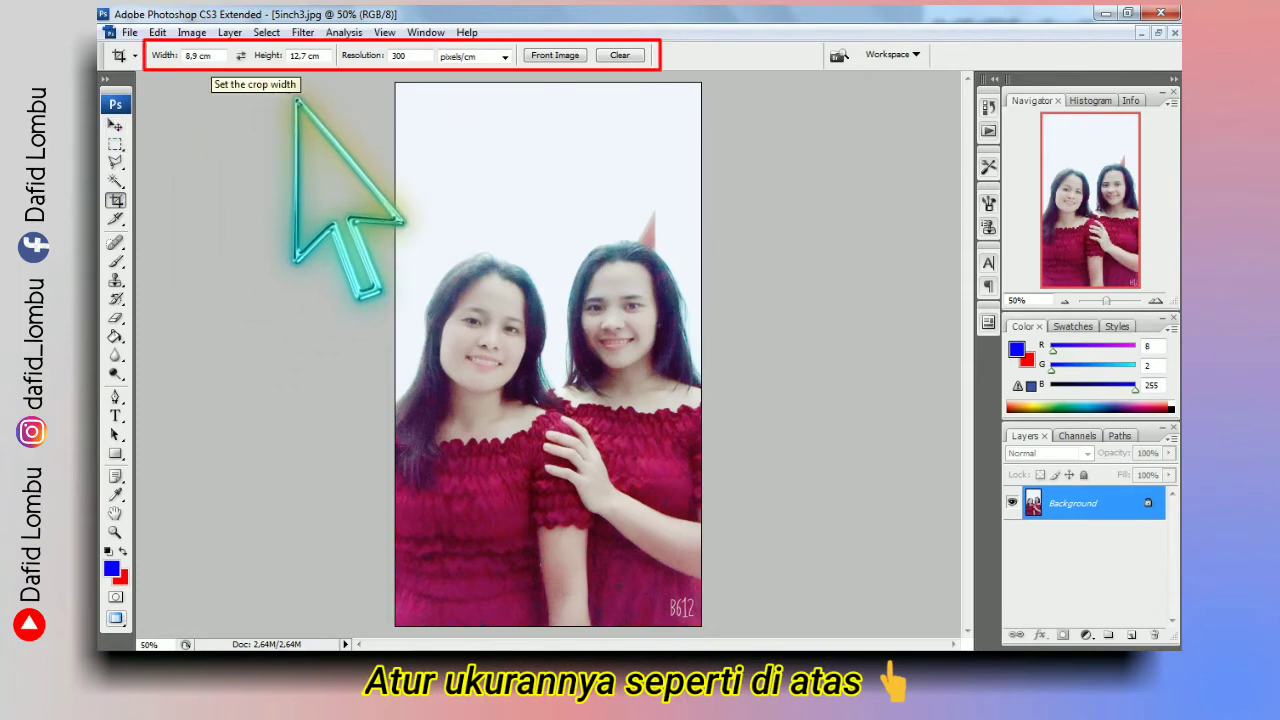
drag(214, 56, 180, 56)
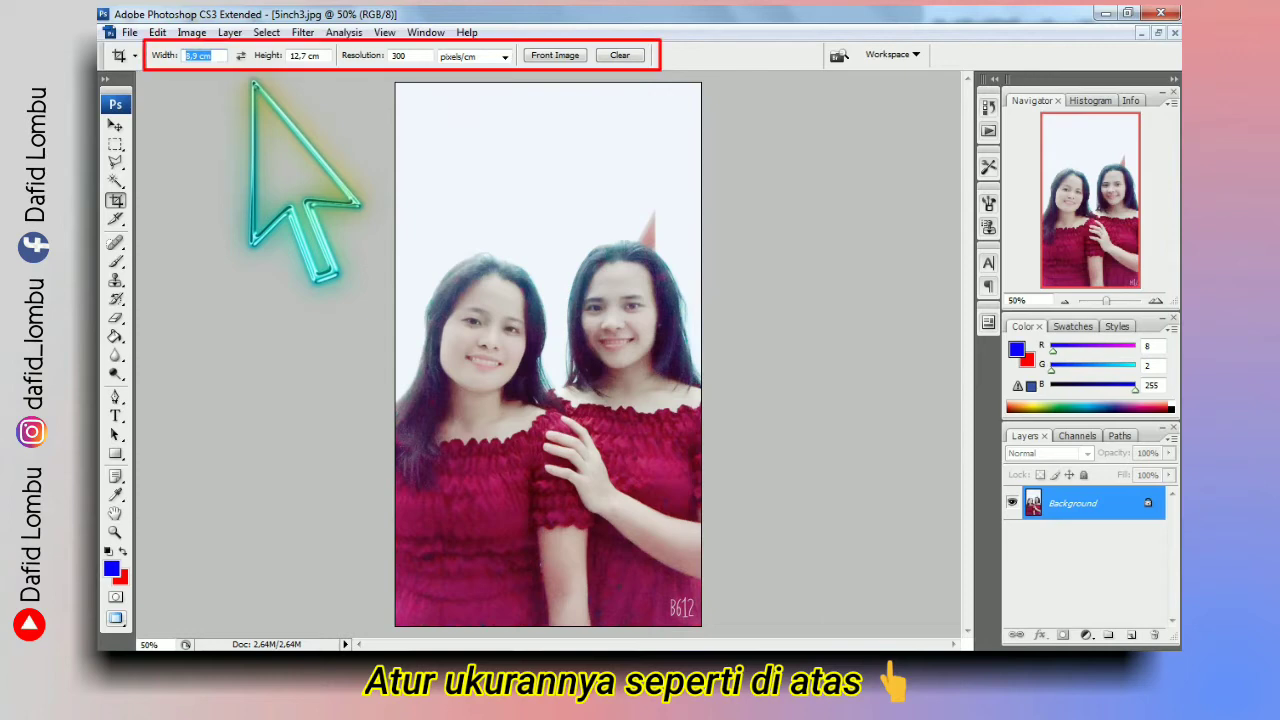
text(8,9)
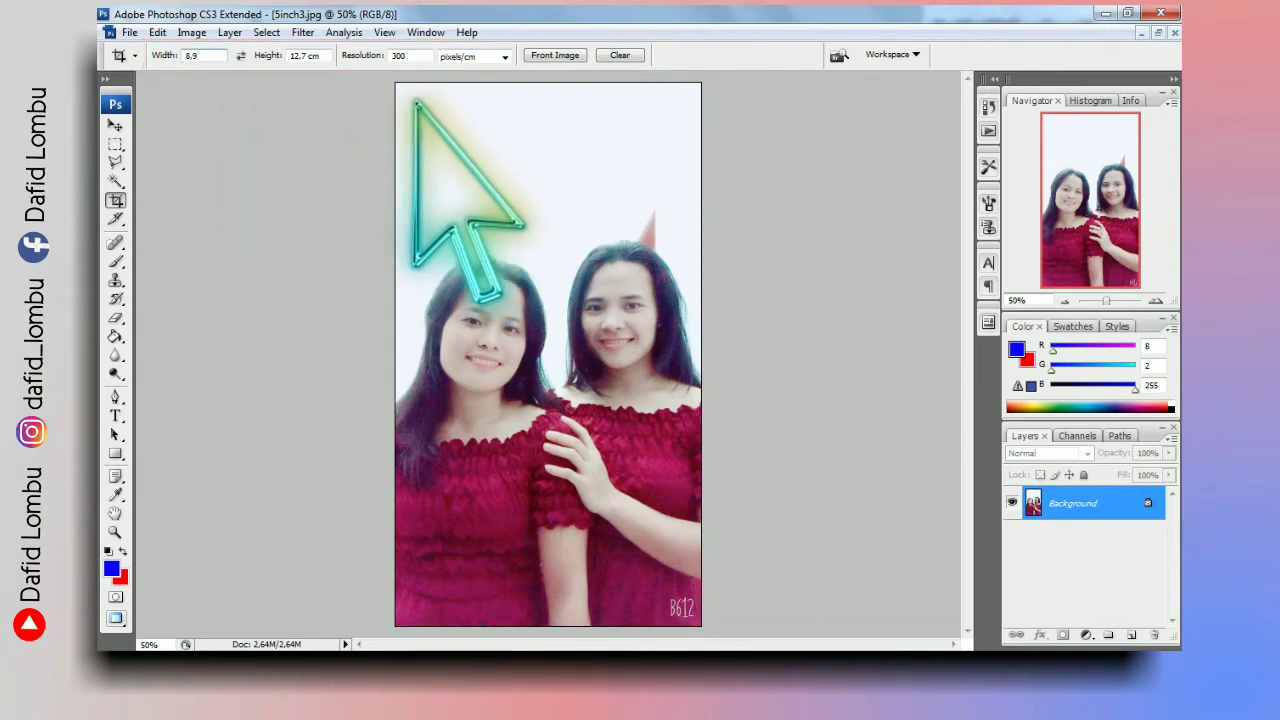
click(320, 56)
drag(320, 56, 233, 34)
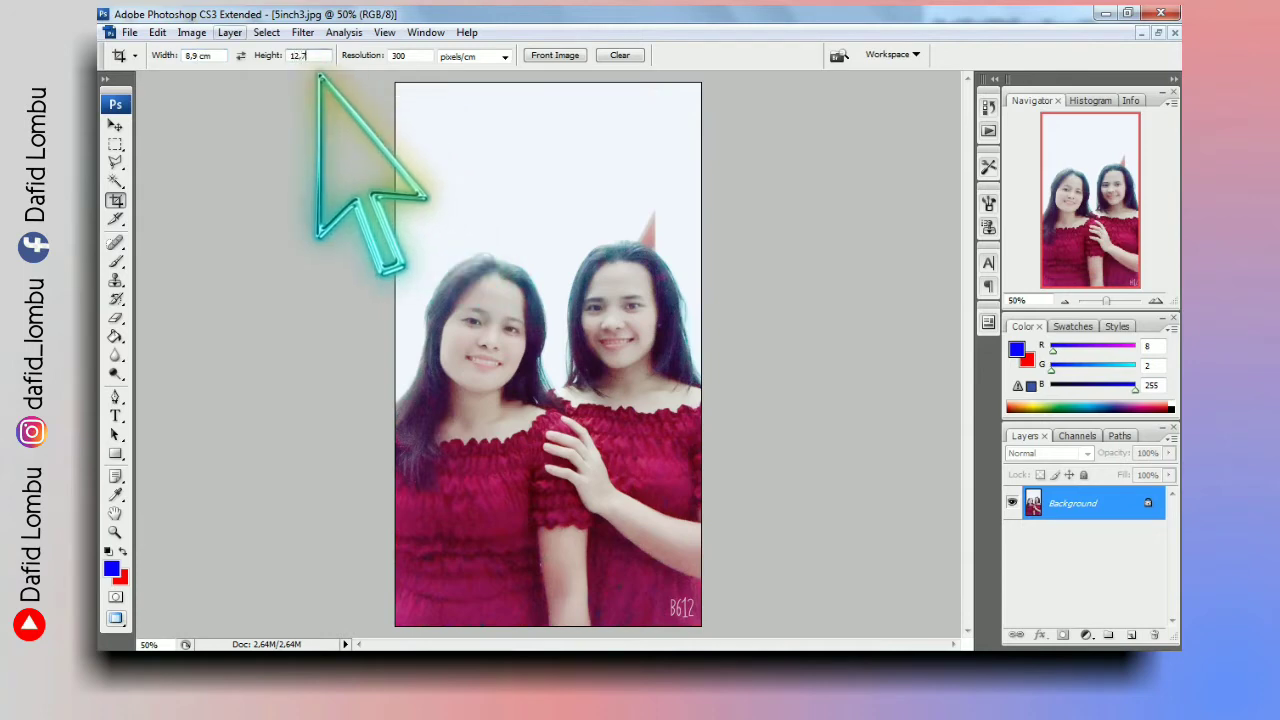
key(Tab)
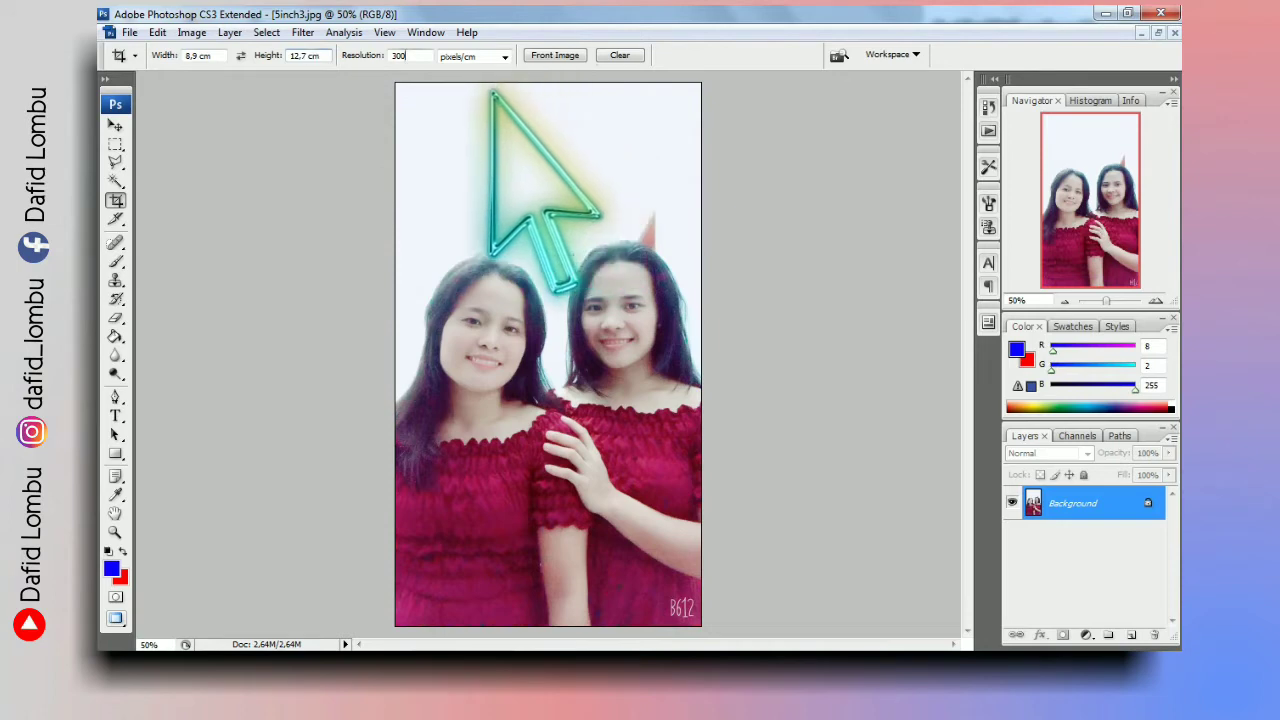
click(505, 57)
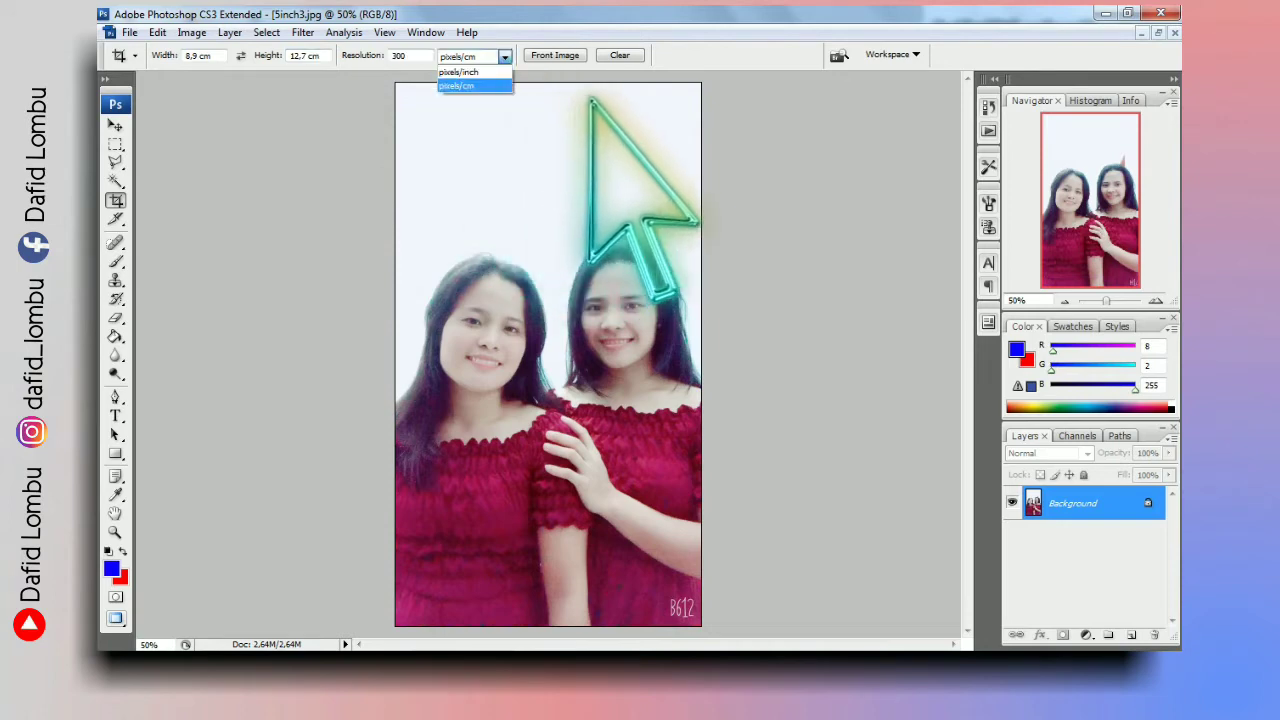
click(456, 86)
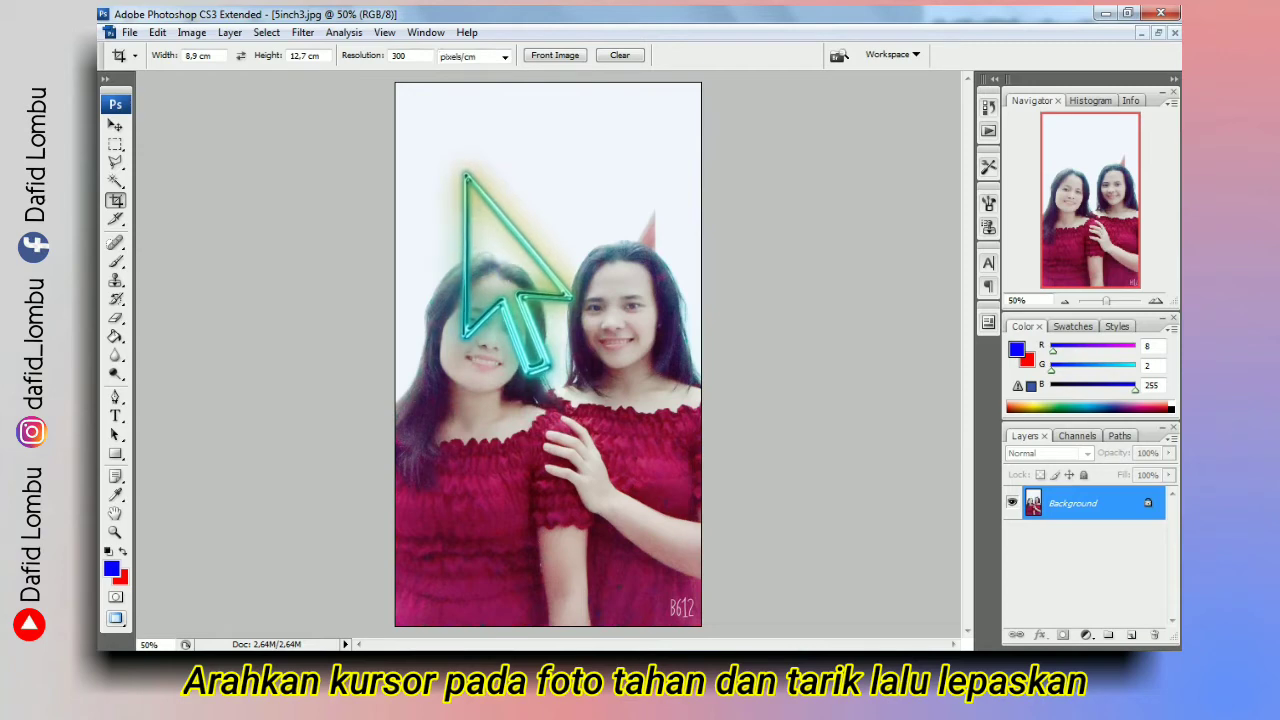
drag(464, 175, 695, 428)
drag(568, 385, 573, 389)
right_click(612, 392)
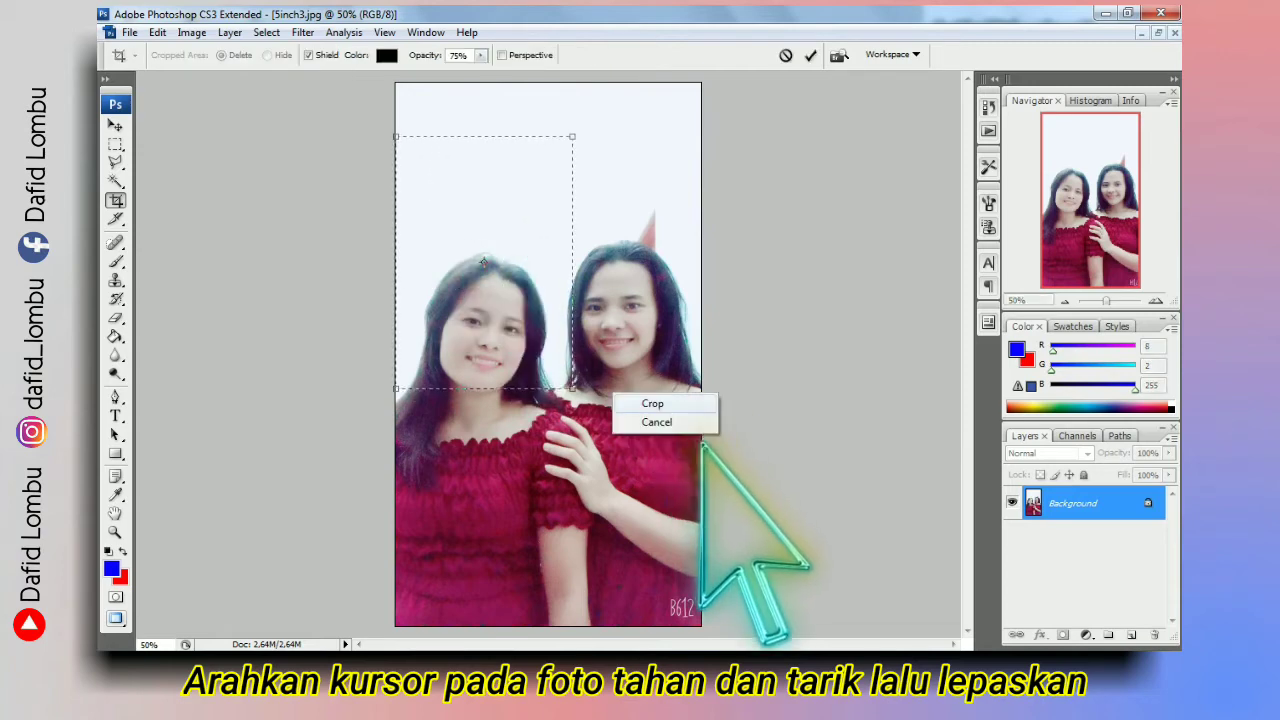
right_click(538, 310)
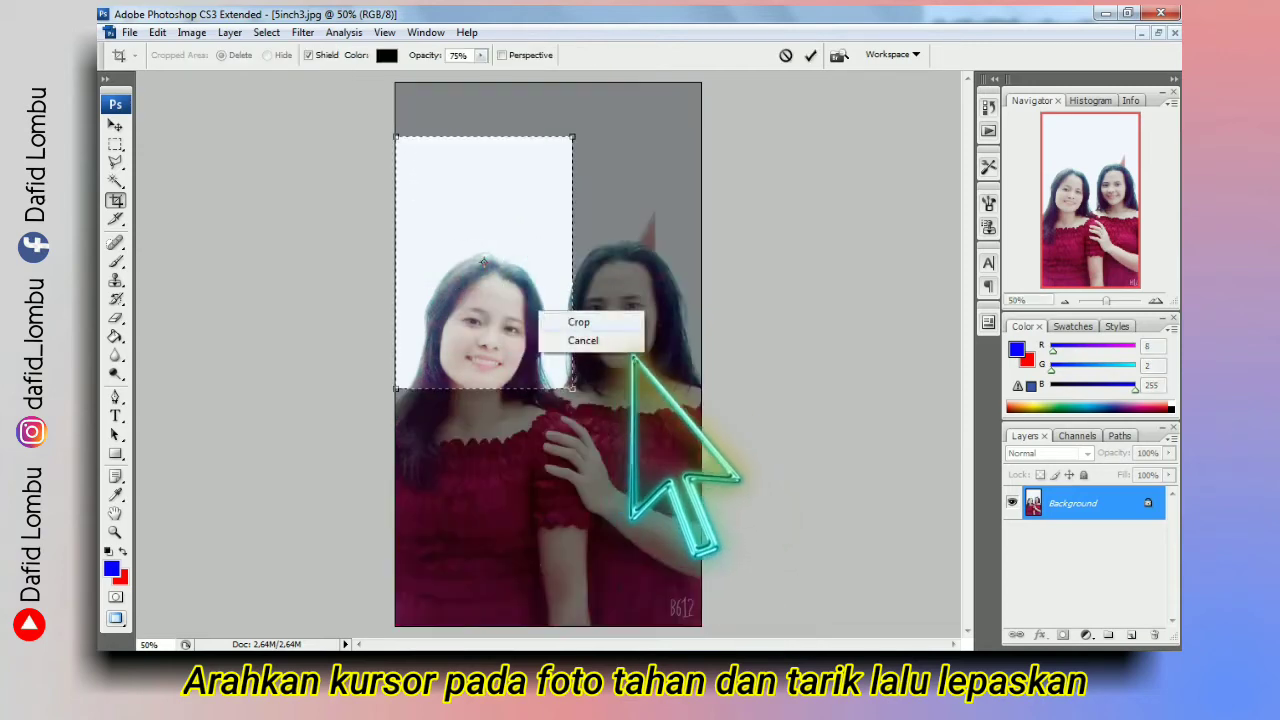
click(568, 341)
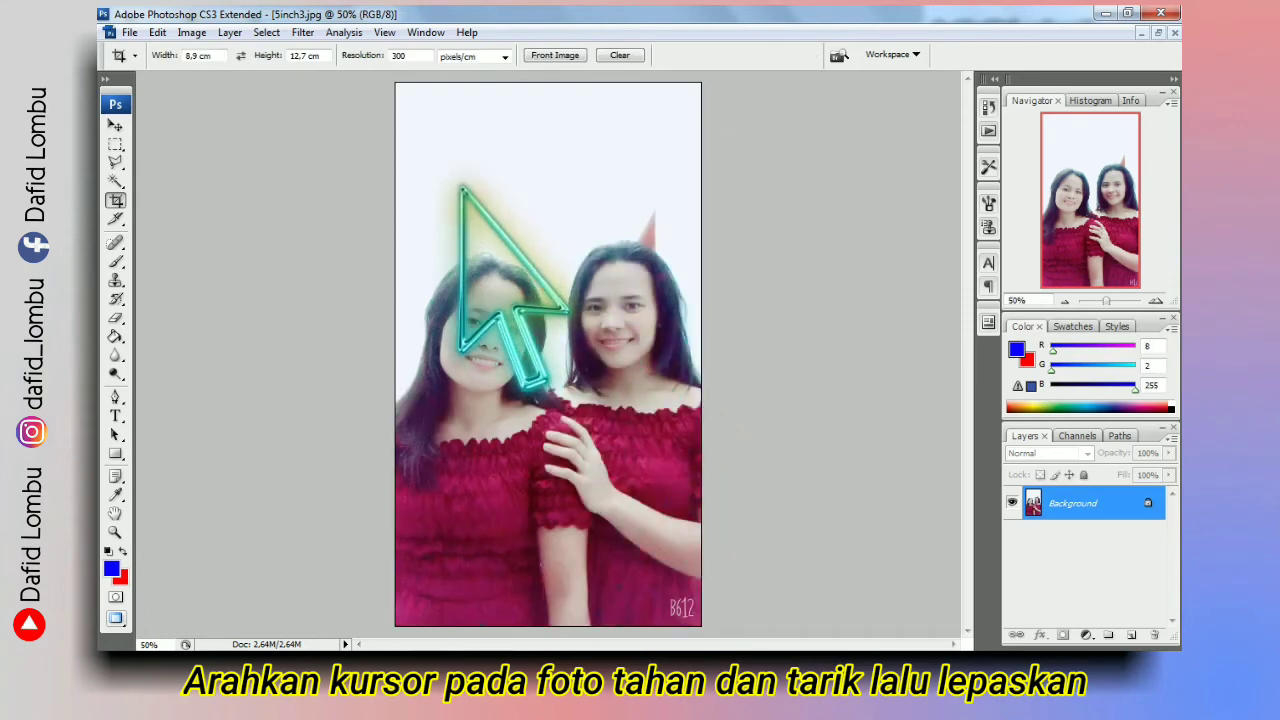
drag(397, 149, 607, 435)
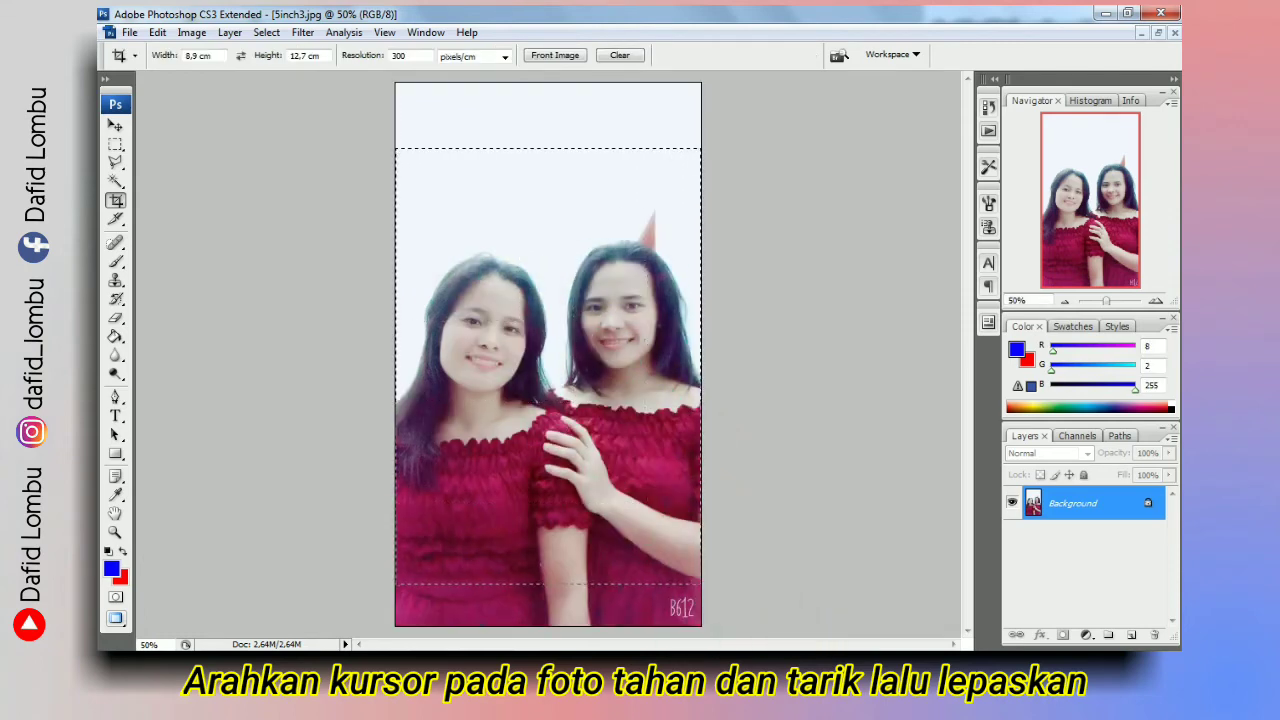
drag(823, 634, 790, 620)
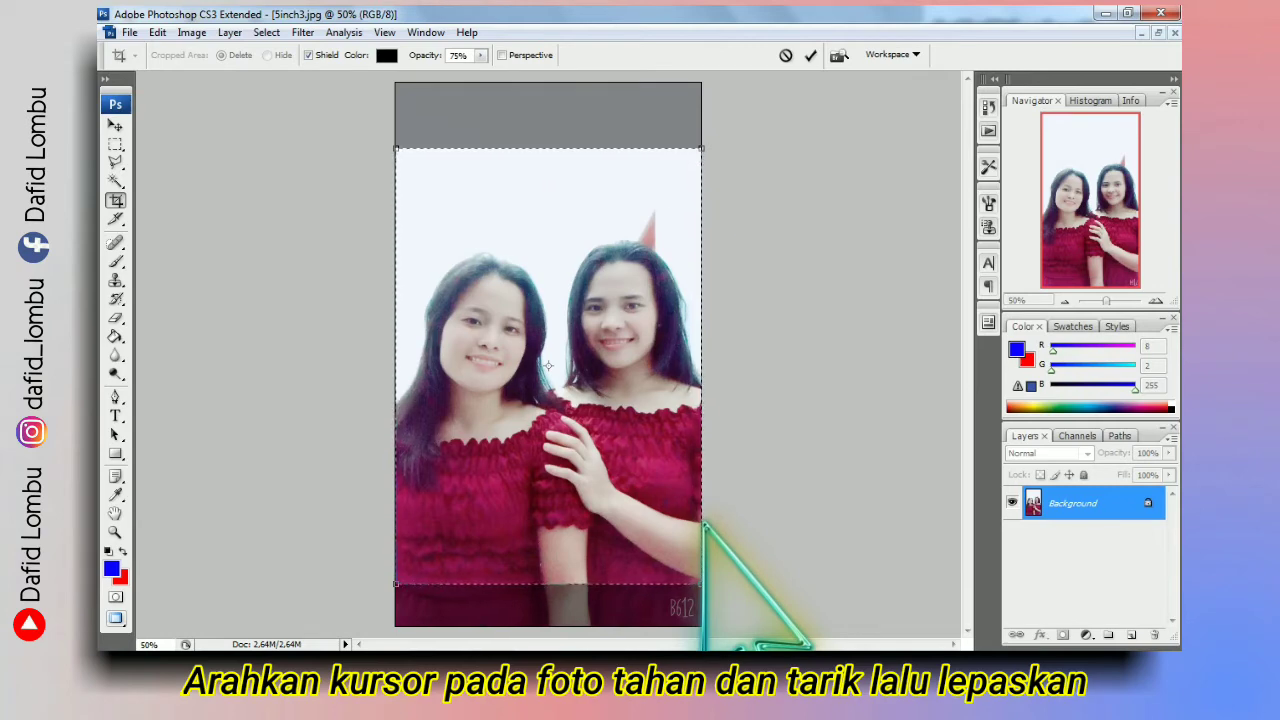
right_click(703, 522)
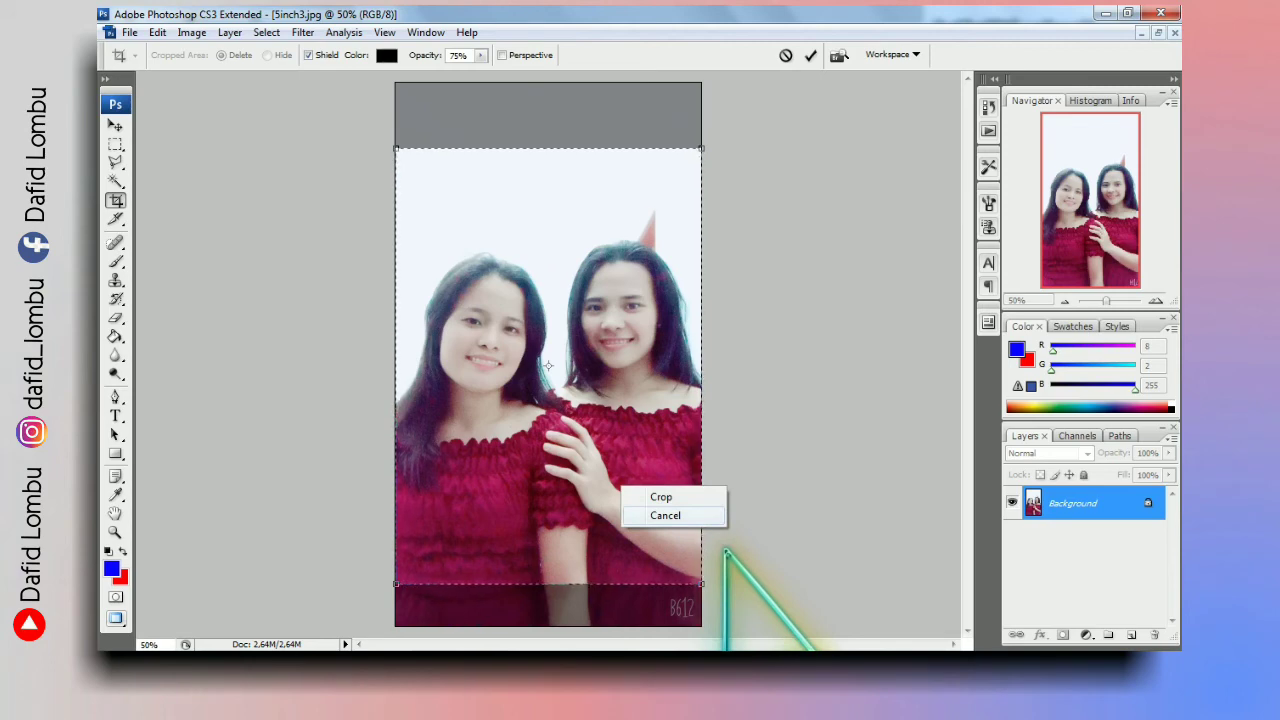
click(665, 515)
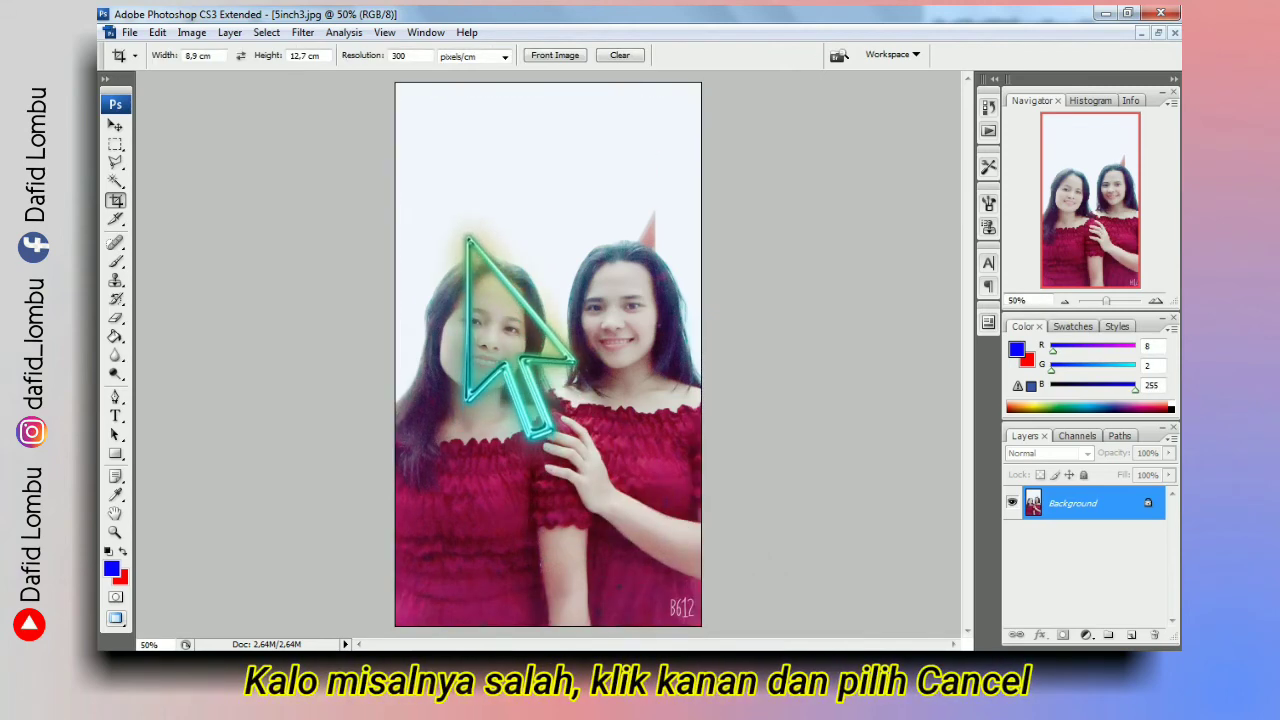
drag(396, 199, 695, 626)
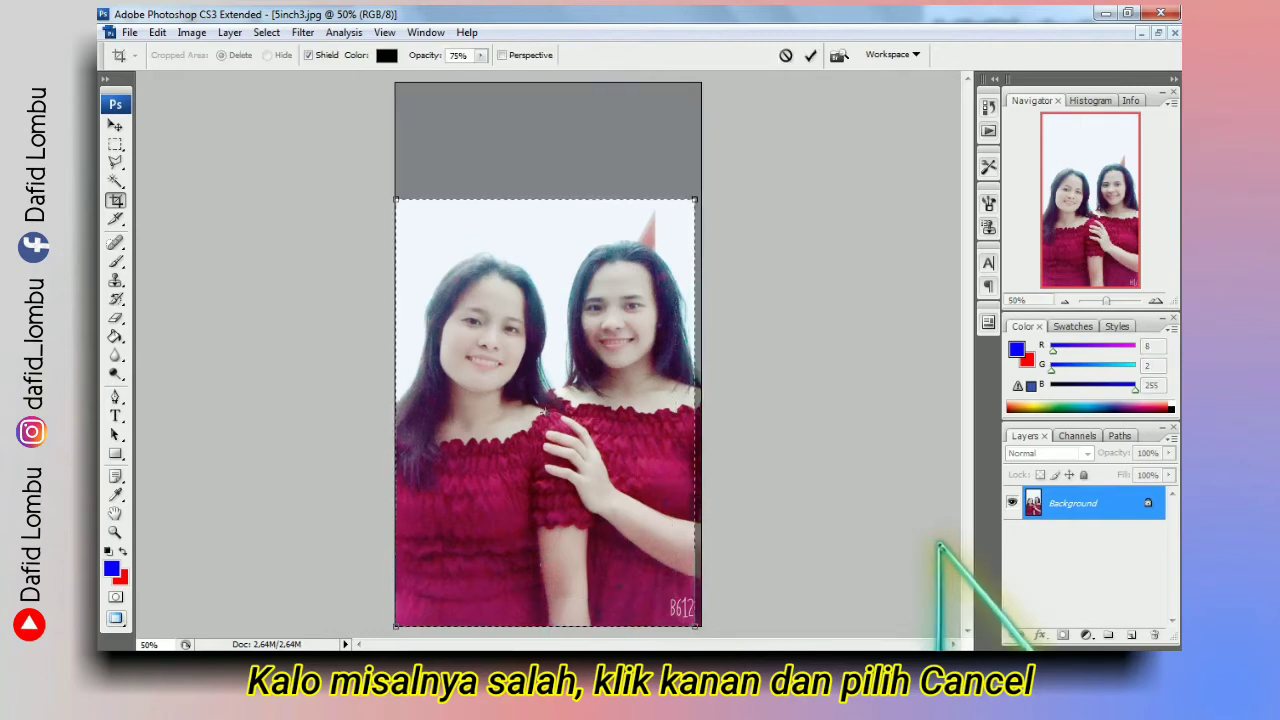
right_click(487, 271)
click(530, 301)
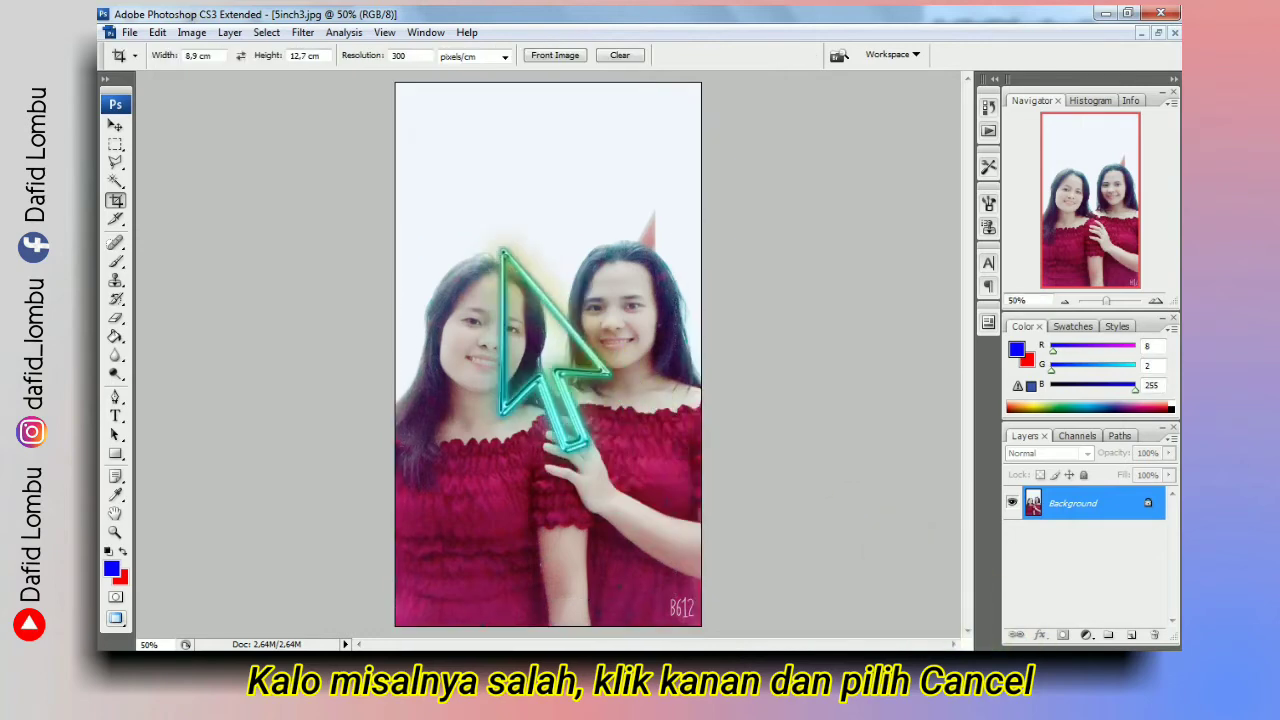
Crop the photo to its full width, with the crop frame moved down to the photo's lower edge
drag(395, 177, 701, 613)
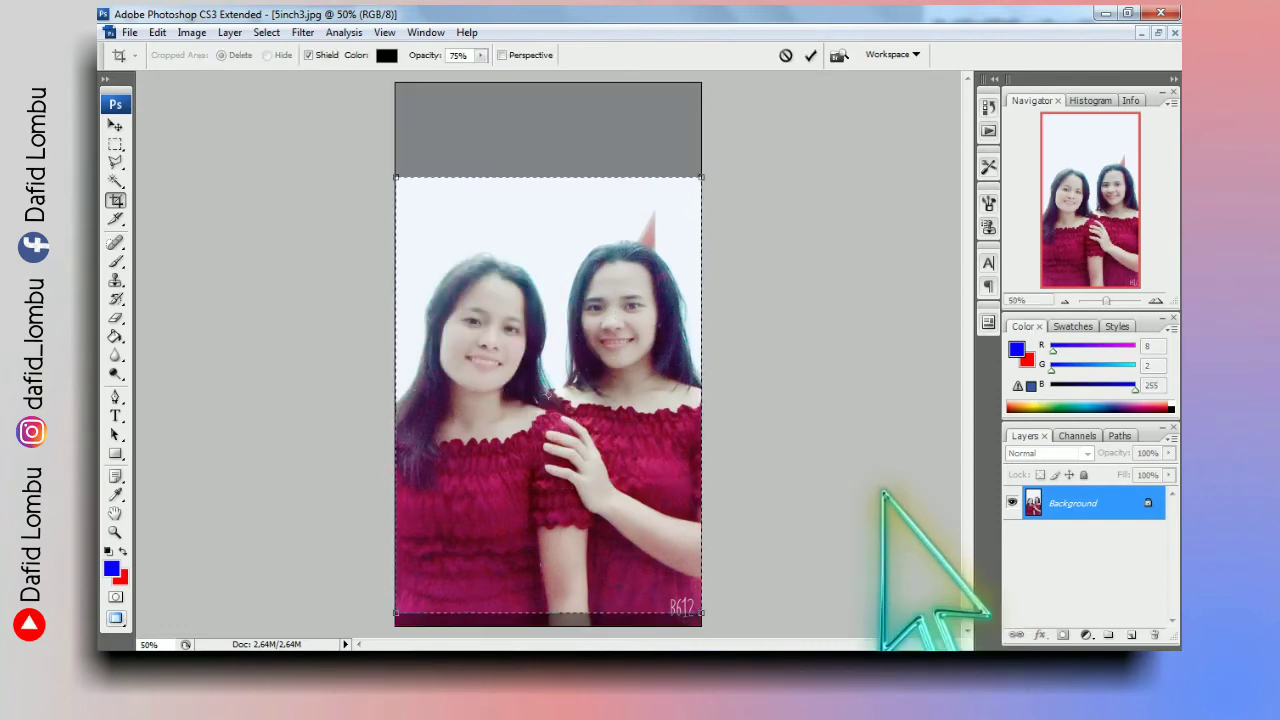
key(Down)
key(Down)
key(Down)
key(Down)
key(Down)
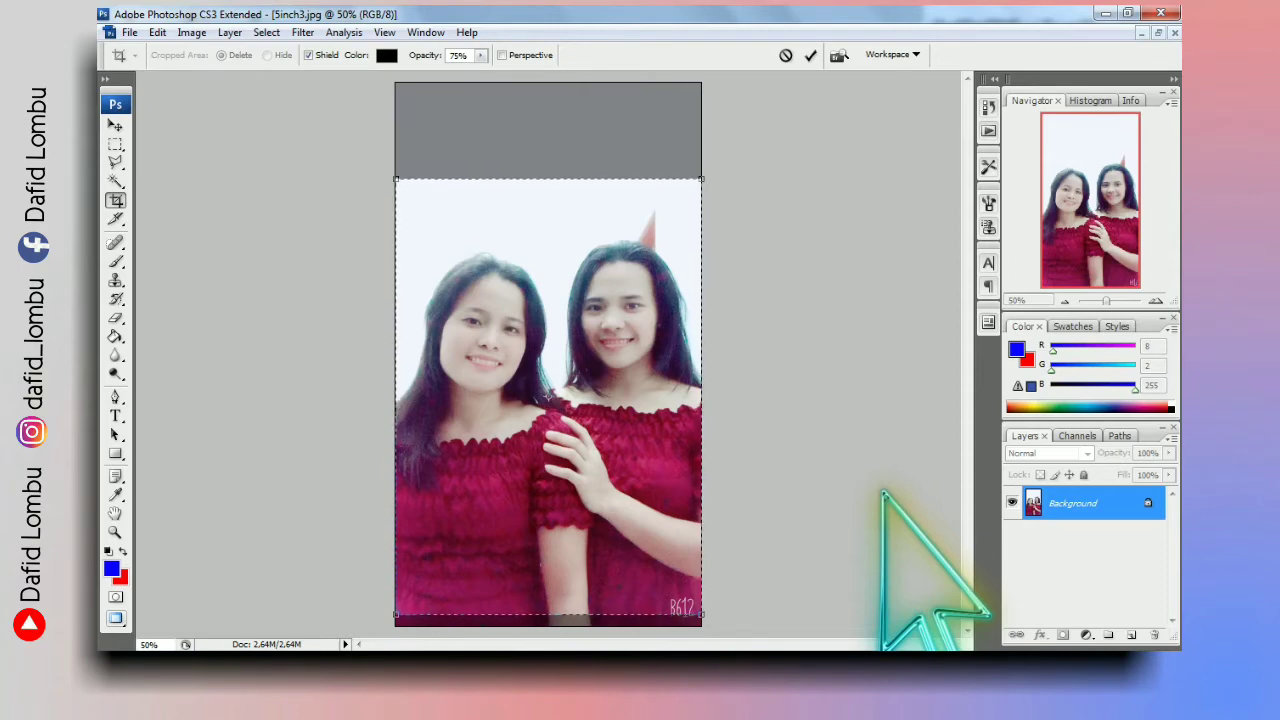
key(Down)
key(Down)
key(Down)
key(Down)
key(Down)
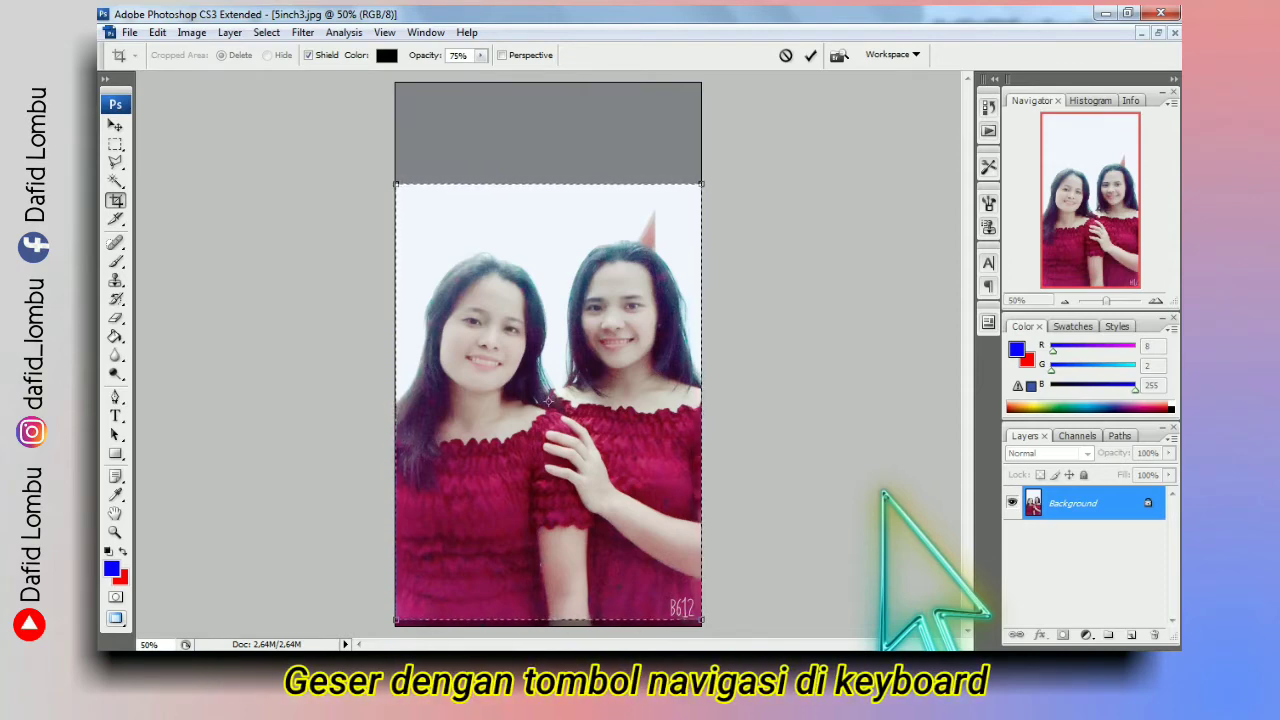
key(Down)
key(Down)
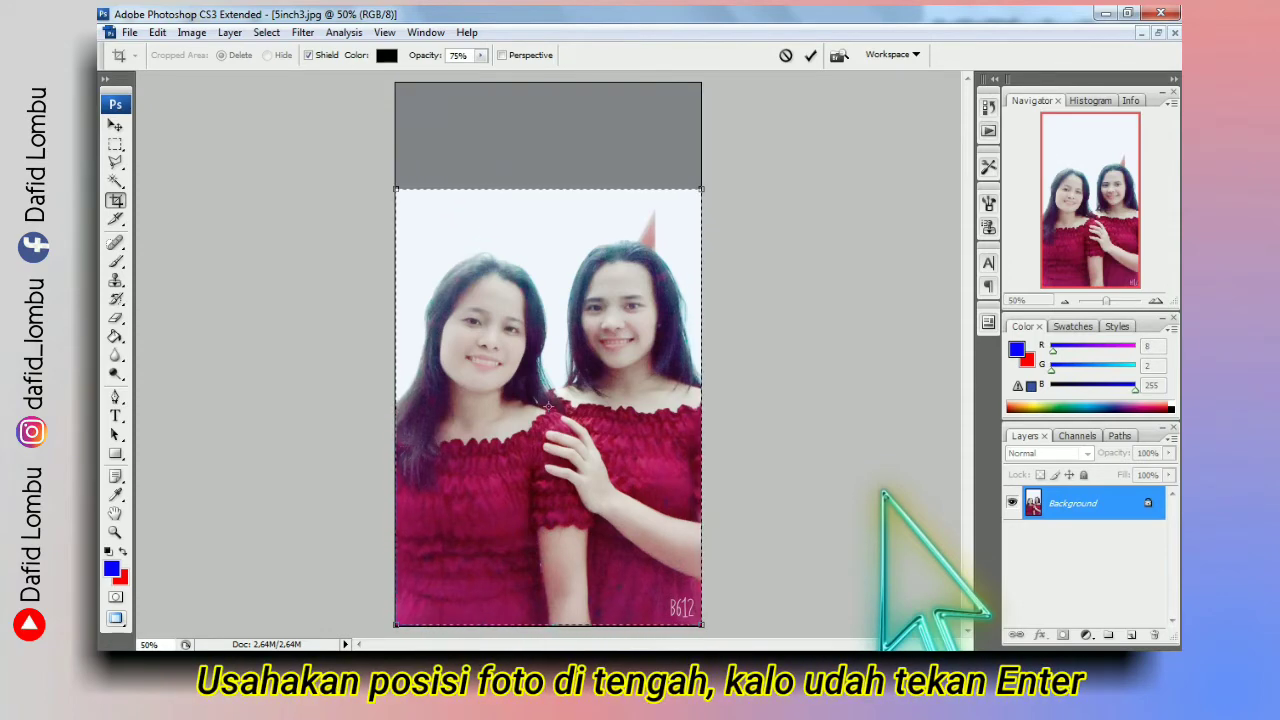
key(Return)
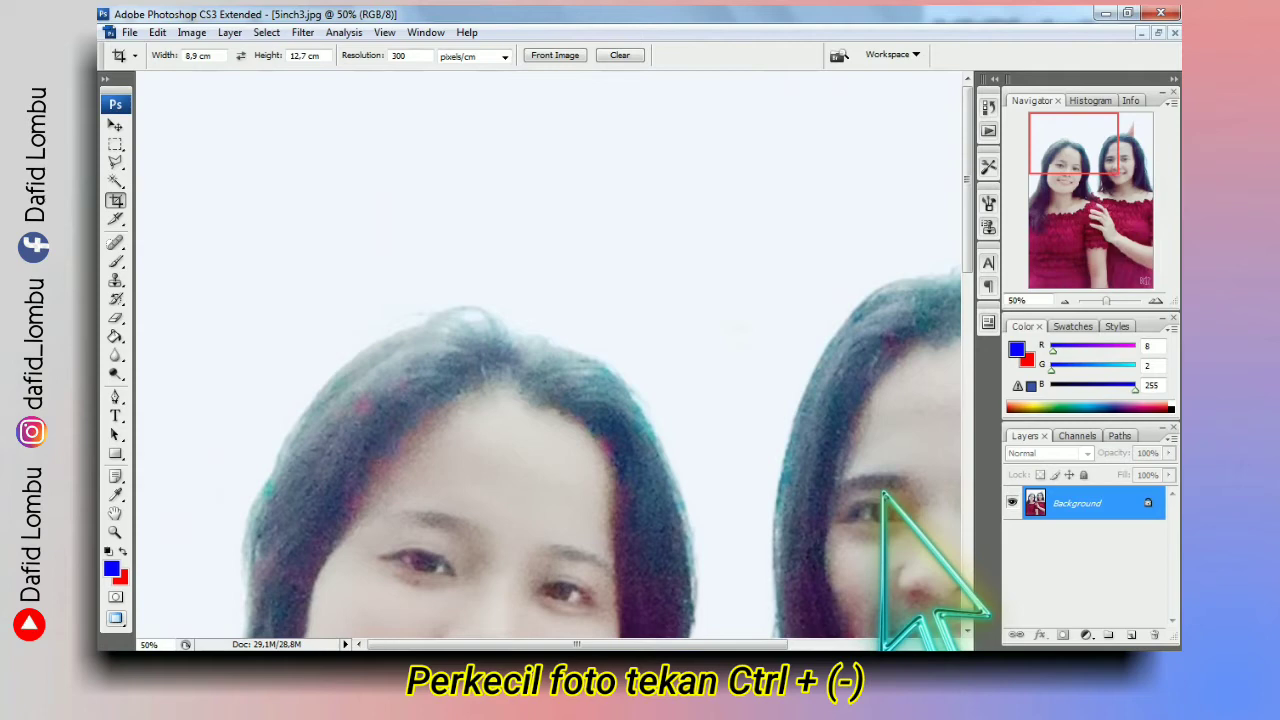
Restore the 5inch3.jpg window, place it beside the blank page and resize it to fit around the whole cropped photo
key(ctrl+minus)
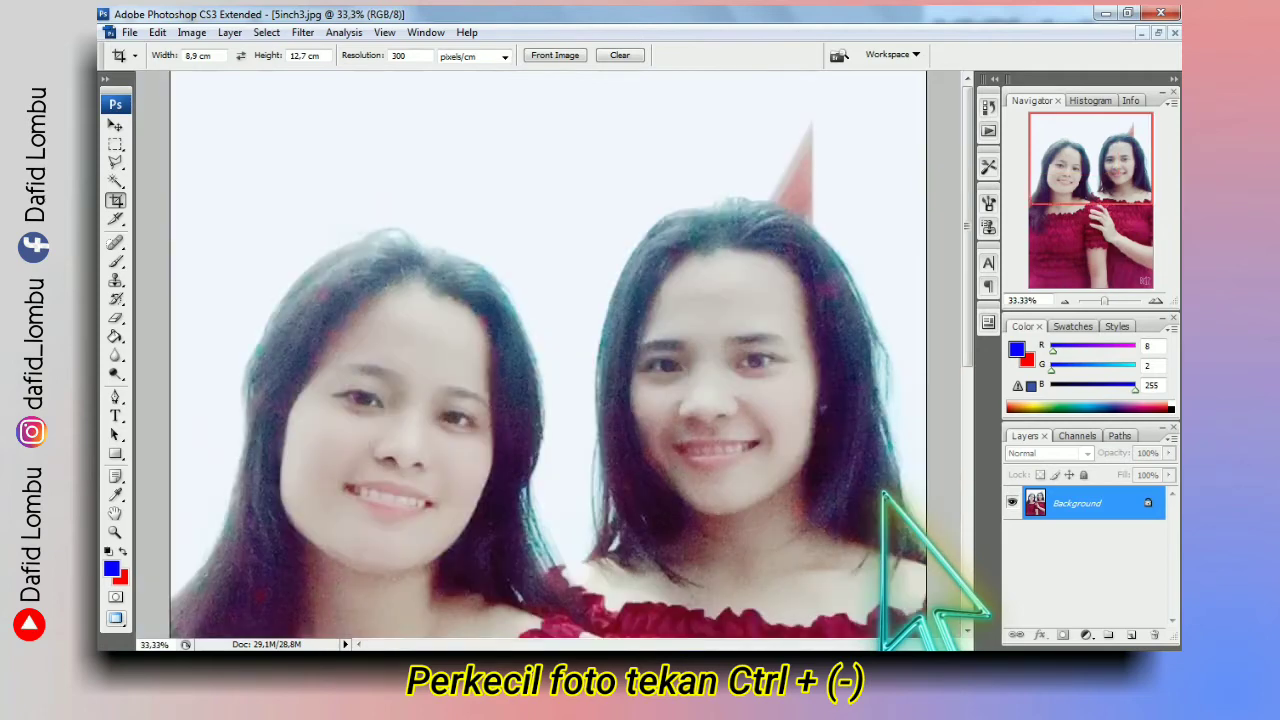
key(ctrl+minus)
key(ctrl+minus)
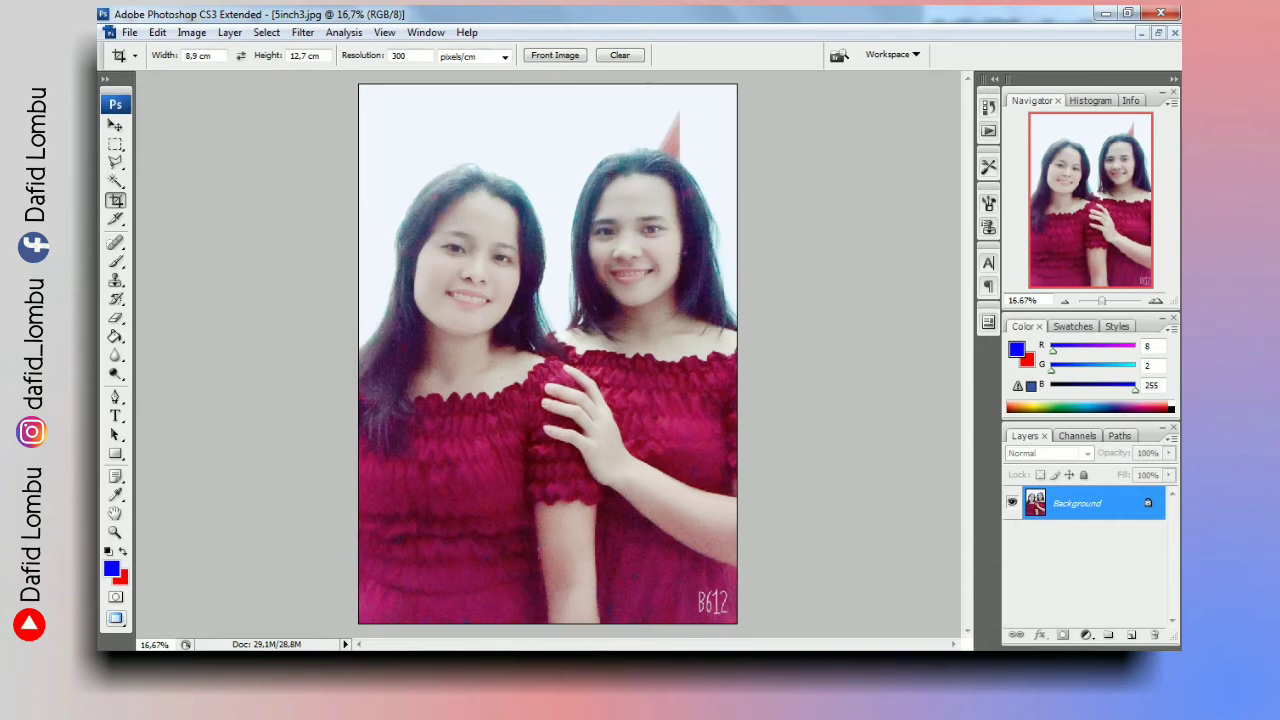
click(1159, 33)
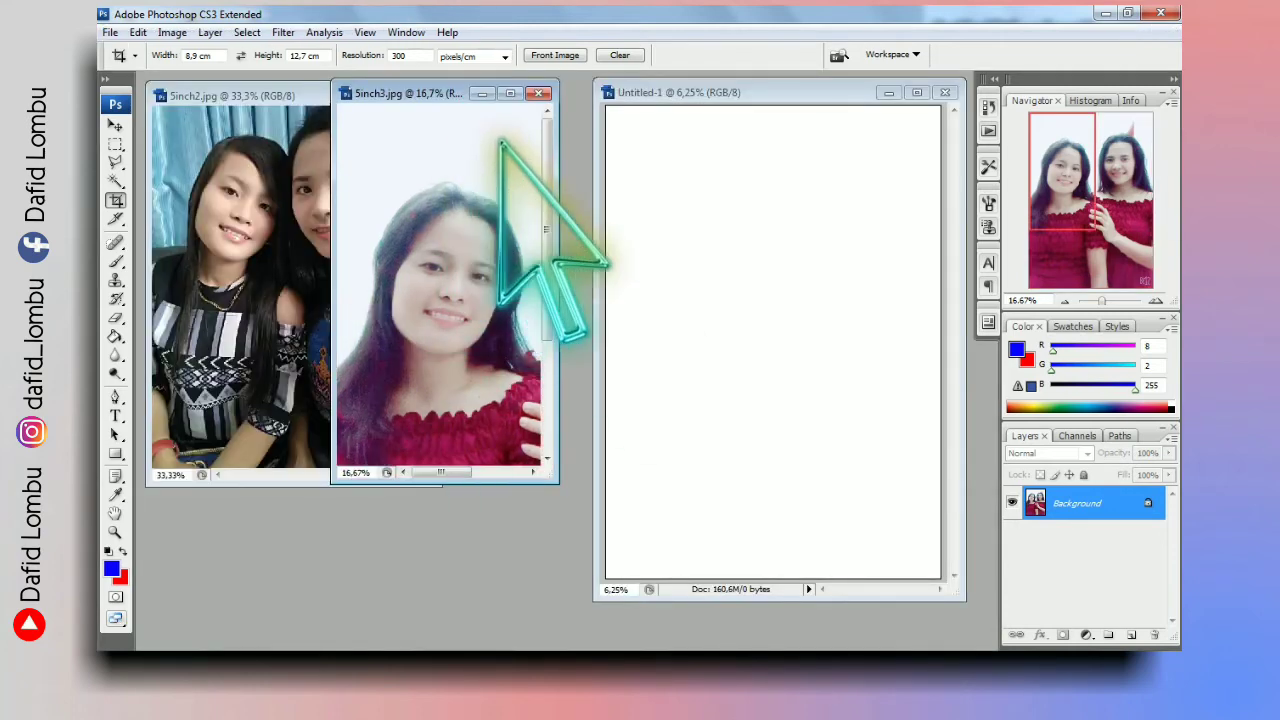
drag(425, 93, 239, 91)
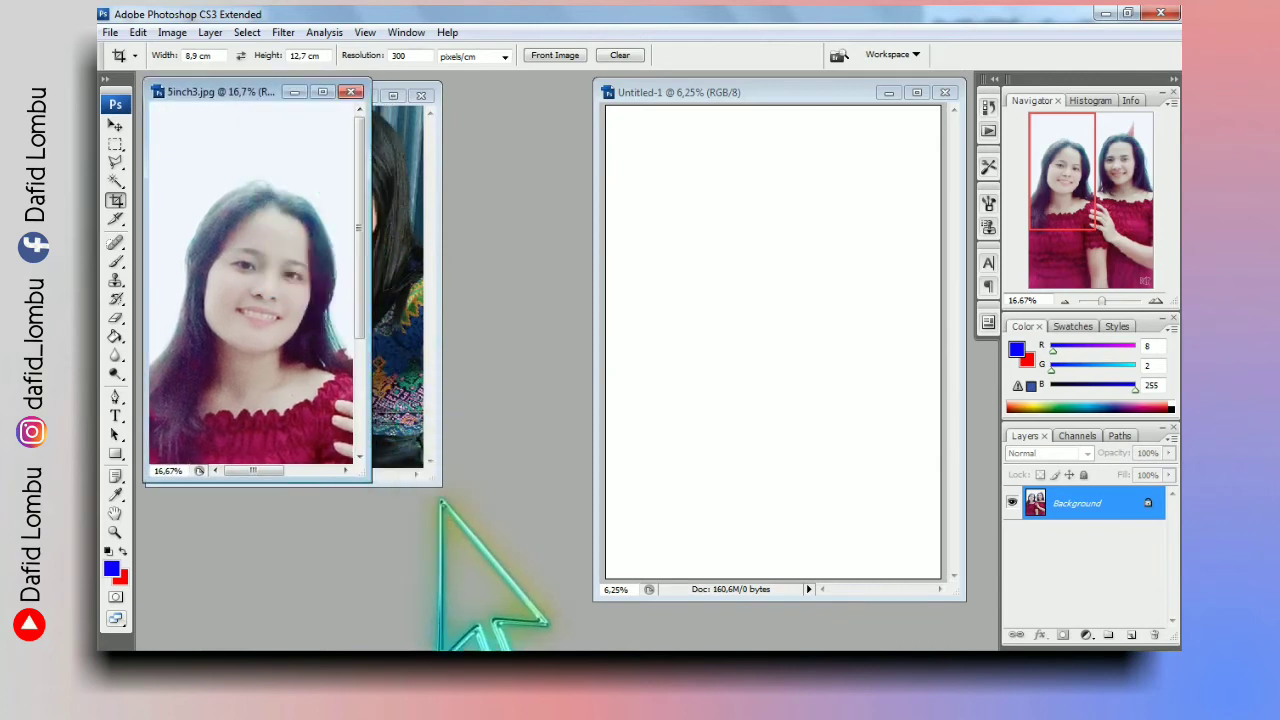
drag(369, 480, 572, 649)
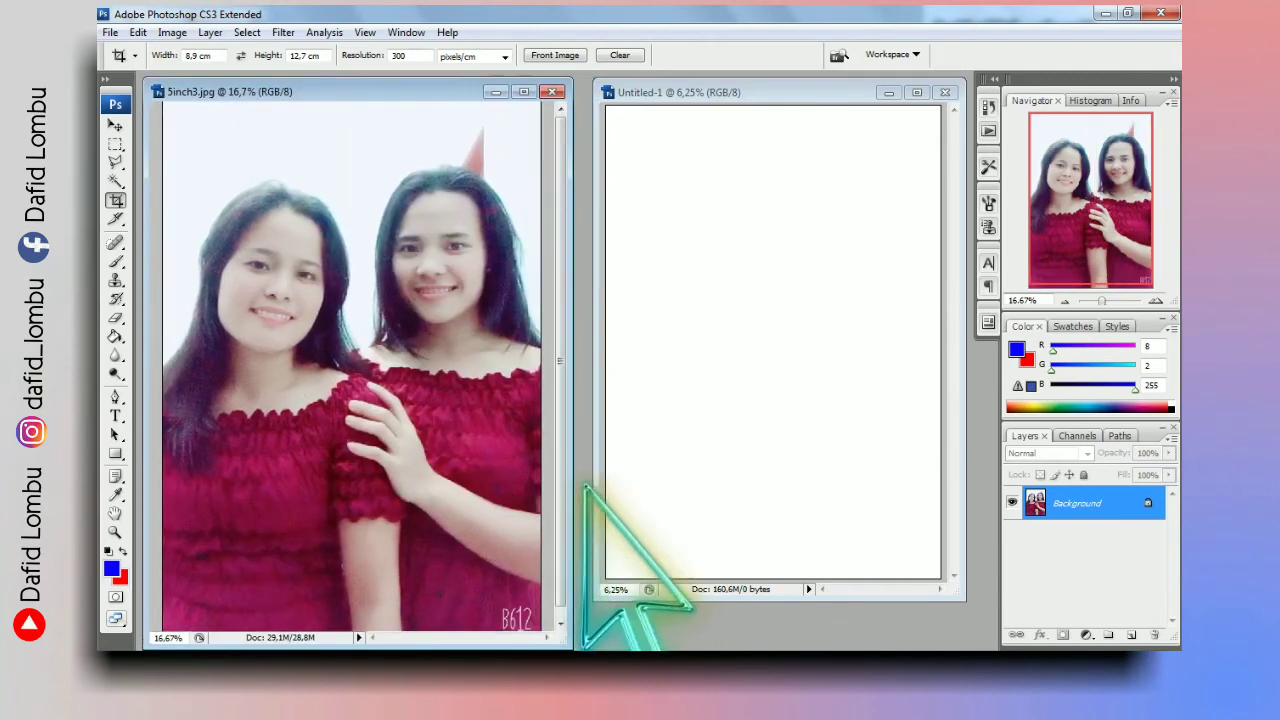
key(ctrl+minus)
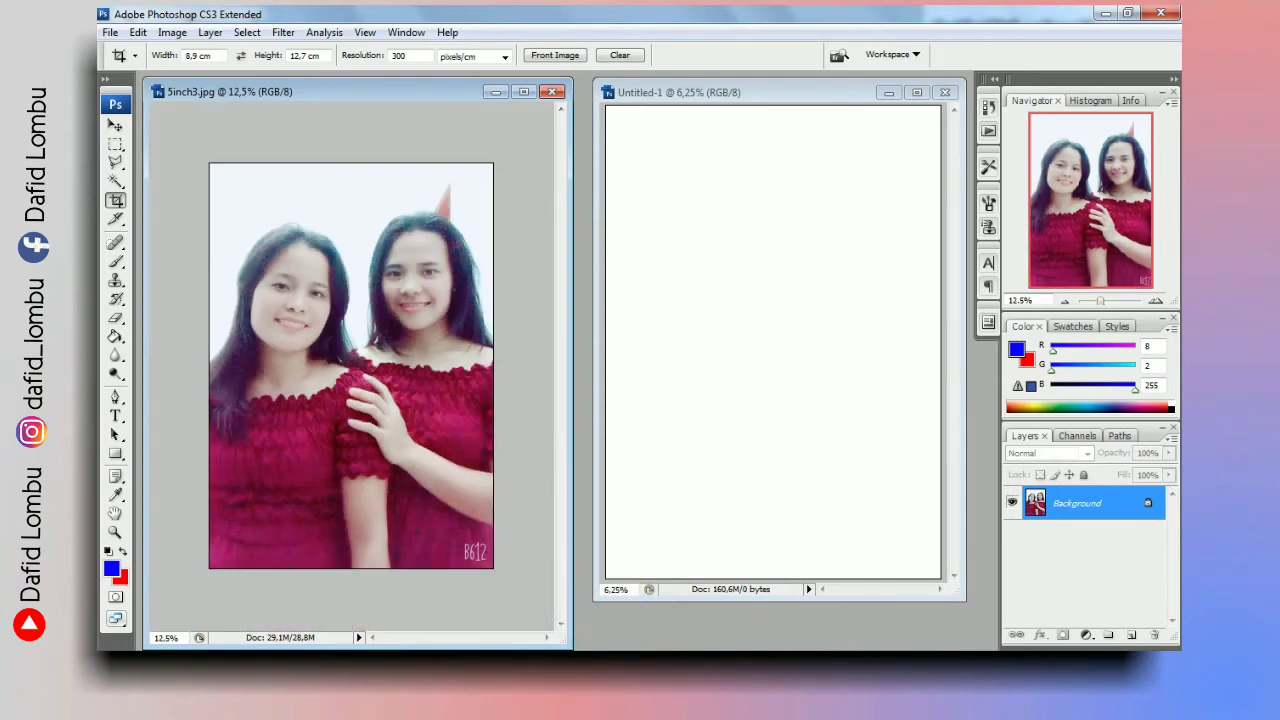
drag(572, 649, 500, 554)
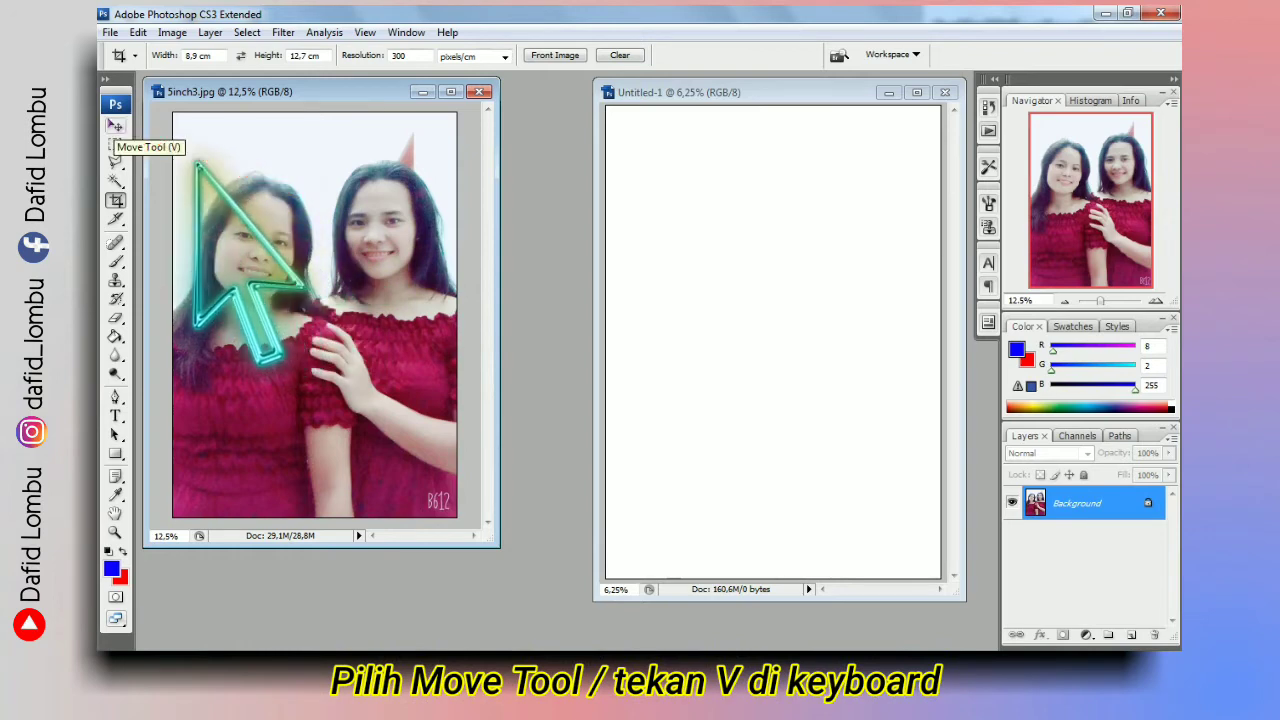
Copy the cropped photo onto the upper part of the blank Untitled-1 page with the Move tool and nudge it slightly up and right
click(115, 126)
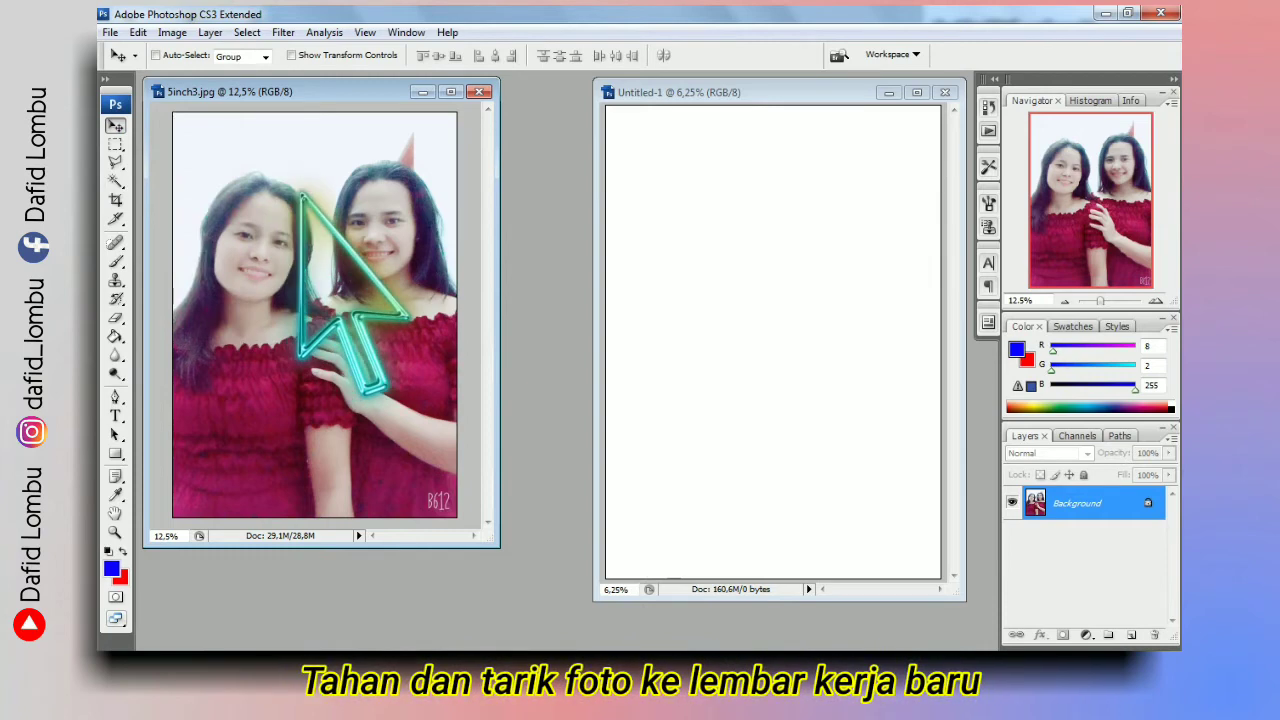
drag(301, 195, 748, 221)
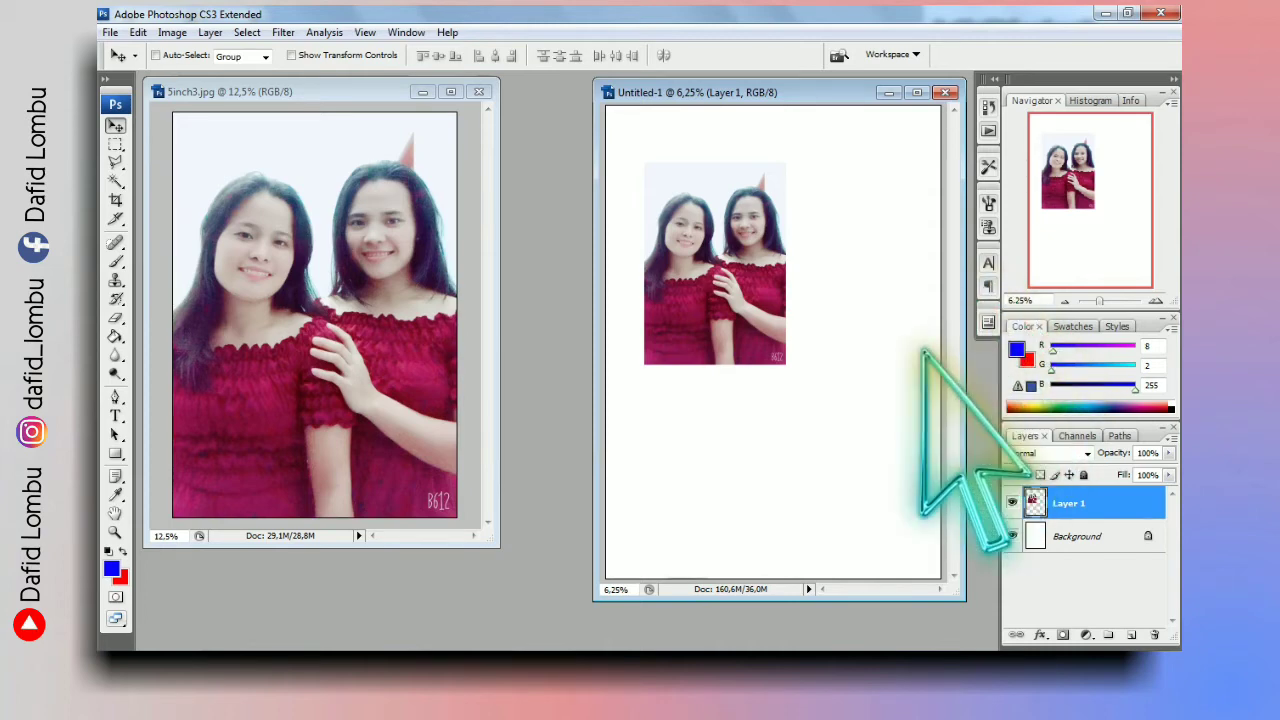
key(Up)
key(Up)
key(Up)
key(Up)
key(Right)
key(Right)
key(Right)
key(Right)
key(Right)
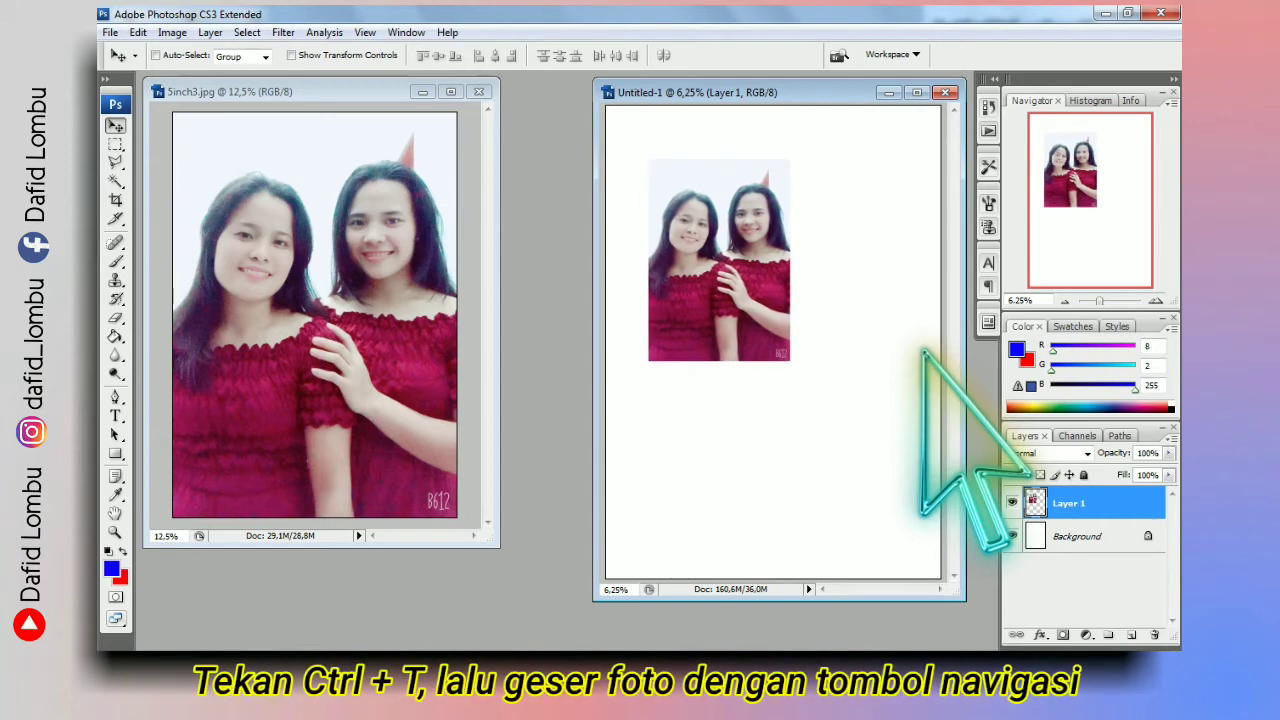
Reposition the photo layer with Free Transform into the page's upper-left corner, at X 1379 px and Y 1949 px
key(ctrl+t)
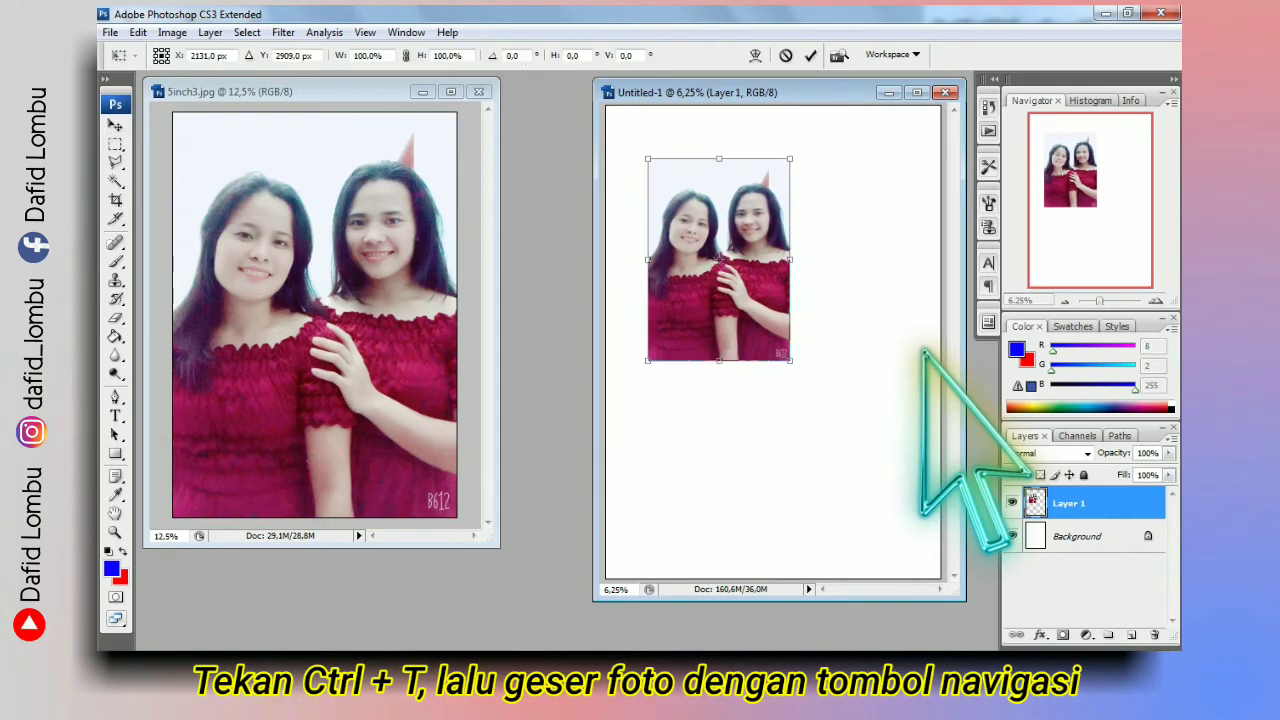
key(Up)
key(Up)
key(Up)
key(Up)
key(Up)
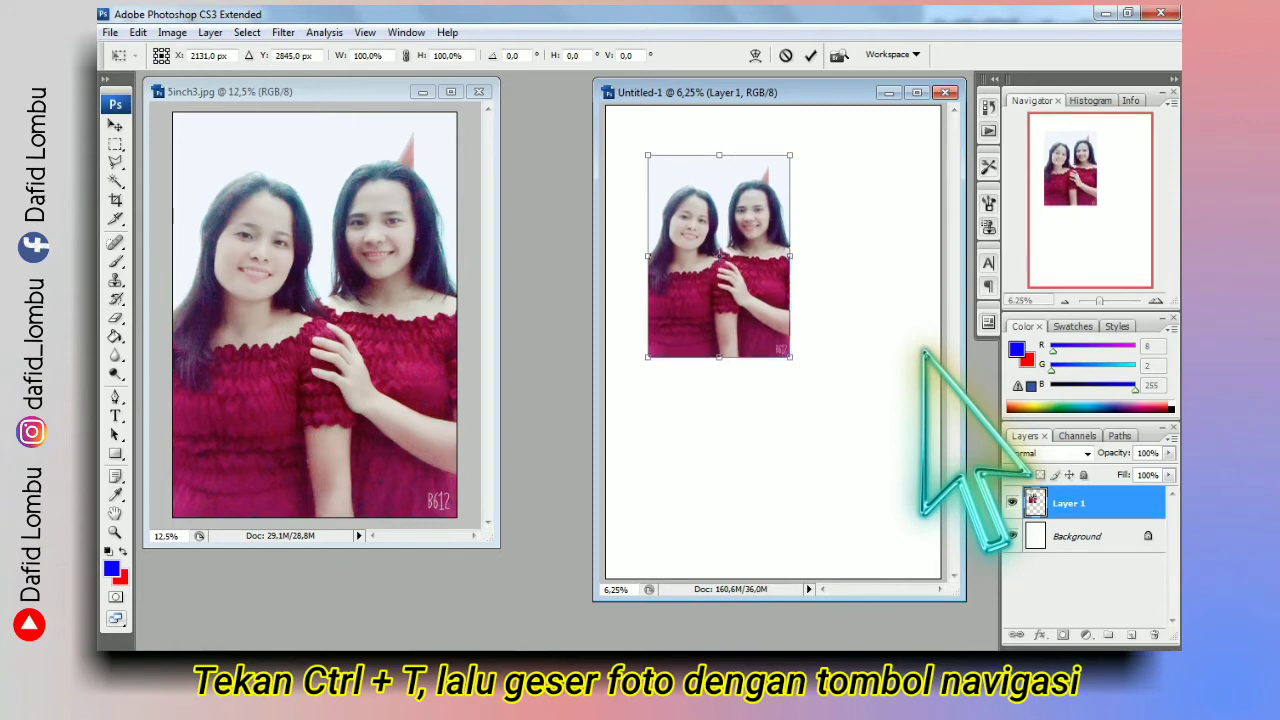
key(Left)
key(Left)
key(Left)
key(Left)
key(Up)
key(Up)
key(Up)
key(Up)
key(Up)
key(Up)
key(Up)
key(Up)
key(Up)
key(Up)
key(Up)
key(Up)
key(Up)
key(Up)
key(Up)
key(Up)
key(Up)
key(Left)
key(Left)
key(Left)
key(Left)
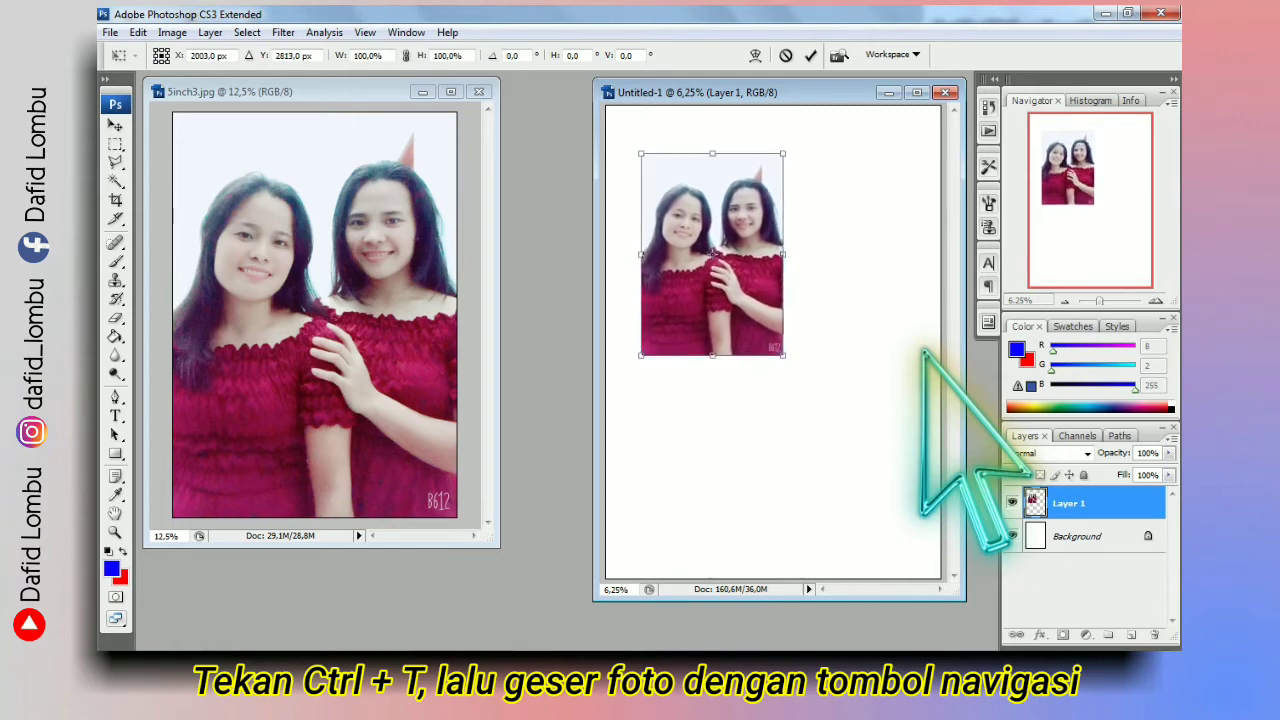
key(Up)
key(Up)
key(Up)
key(Up)
key(Up)
key(Up)
key(Up)
key(Up)
key(Up)
key(Up)
key(Up)
key(Up)
key(Up)
key(Up)
key(Up)
key(Up)
key(Up)
key(Up)
key(Up)
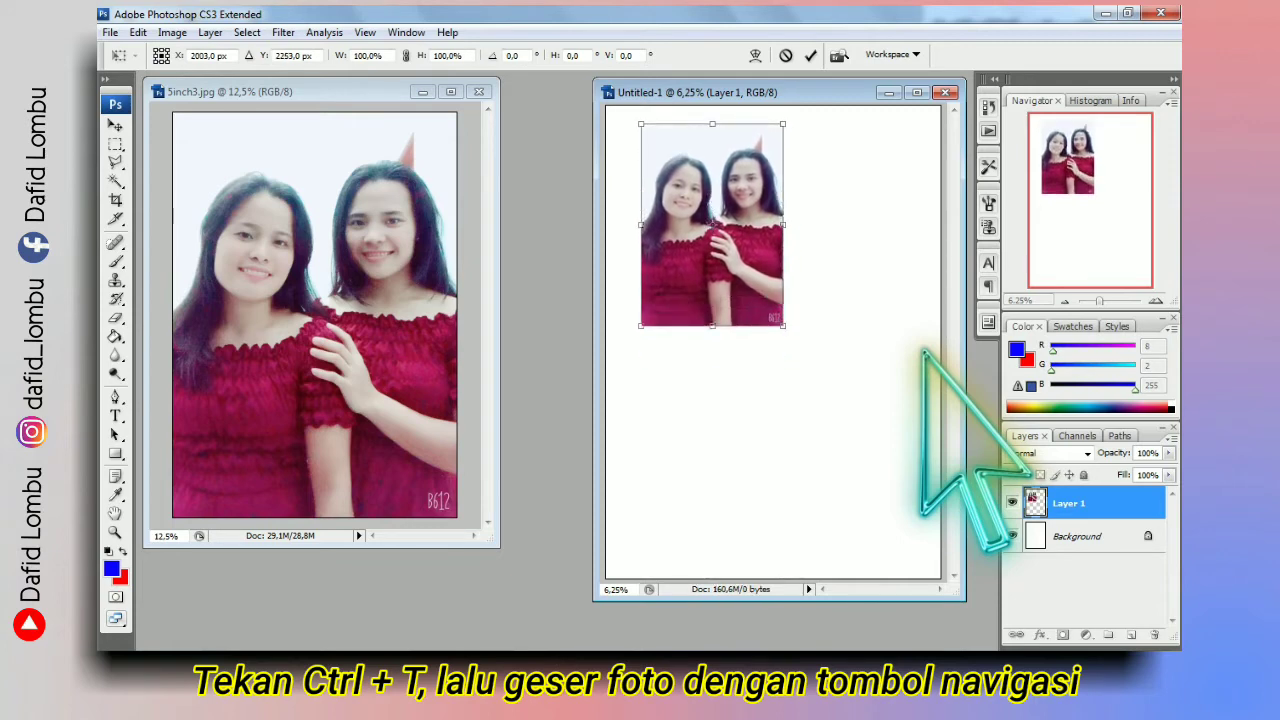
key(Left)
key(Left)
key(Left)
key(Left)
key(Left)
key(Up)
key(Left)
key(Left)
key(Left)
key(Left)
key(Left)
key(Left)
key(Left)
key(Left)
key(Left)
key(Left)
key(Left)
key(Left)
key(Left)
key(Left)
key(Left)
key(Left)
key(Left)
key(Left)
key(Left)
key(Left)
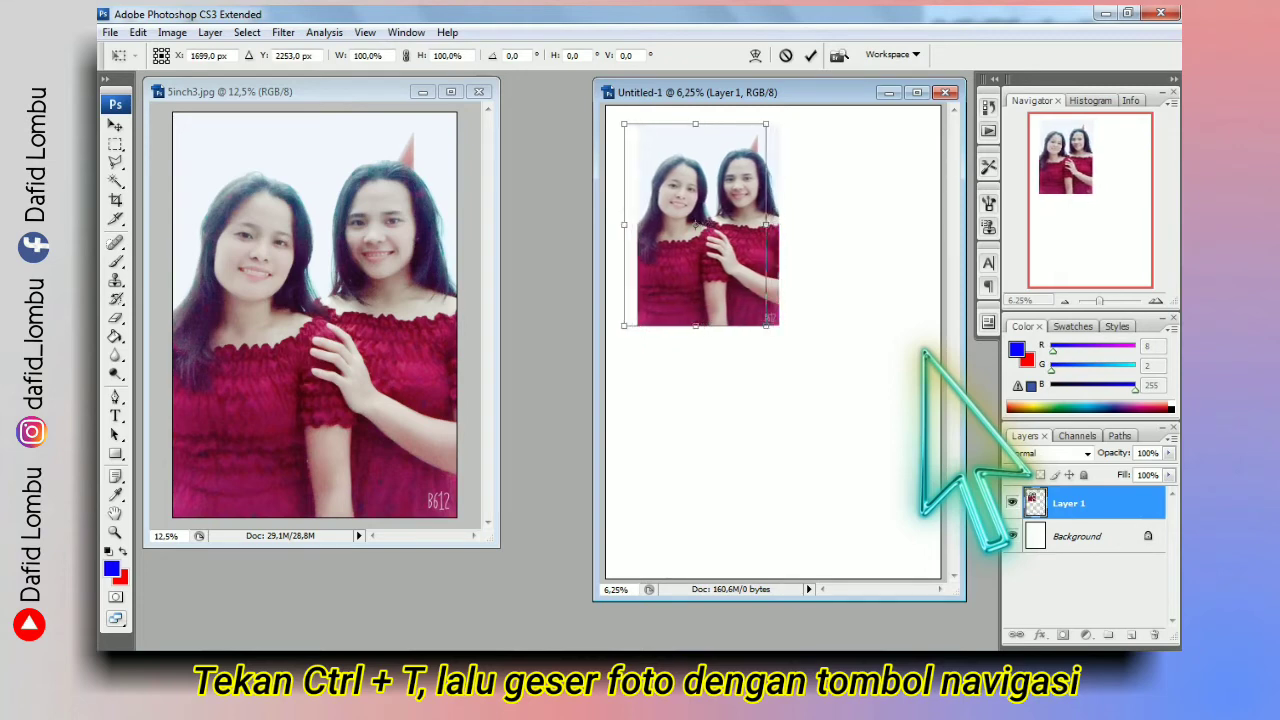
key(Up)
key(Up)
key(Up)
key(Up)
key(Up)
key(Up)
key(Up)
key(Up)
key(Up)
key(Up)
key(Up)
key(Up)
key(Up)
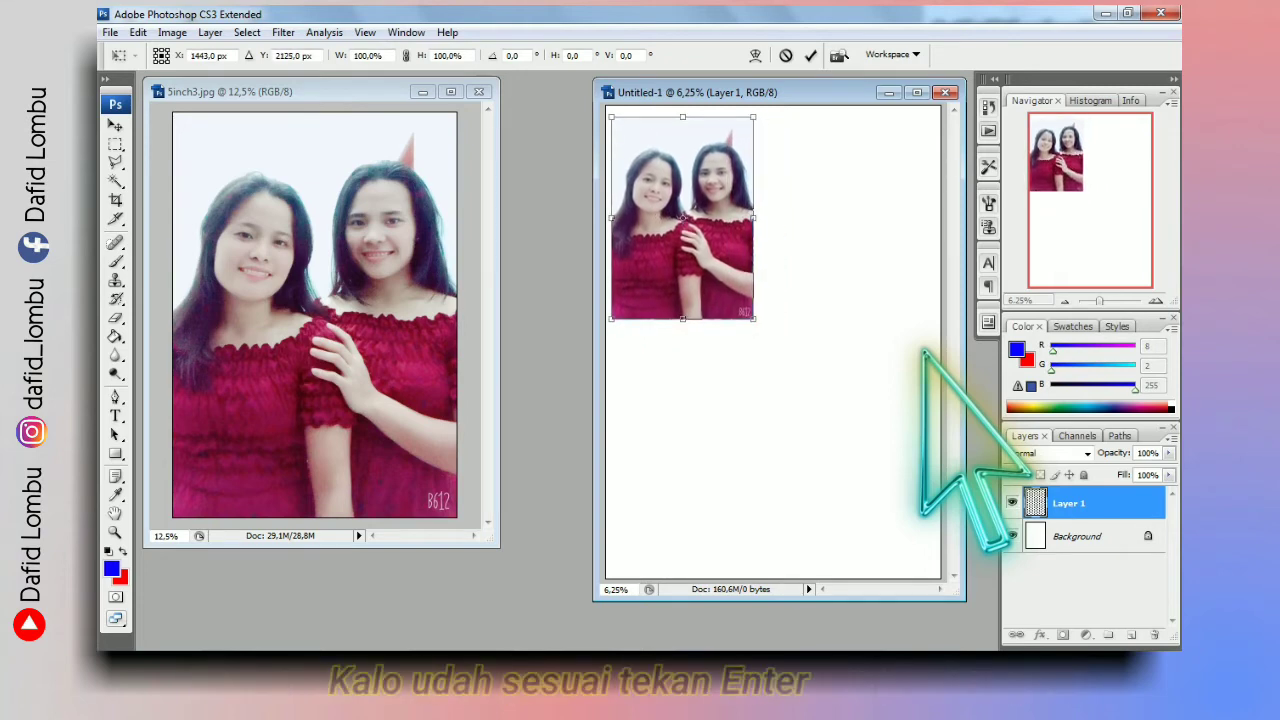
key(Up)
key(Up)
key(Up)
key(Up)
key(Up)
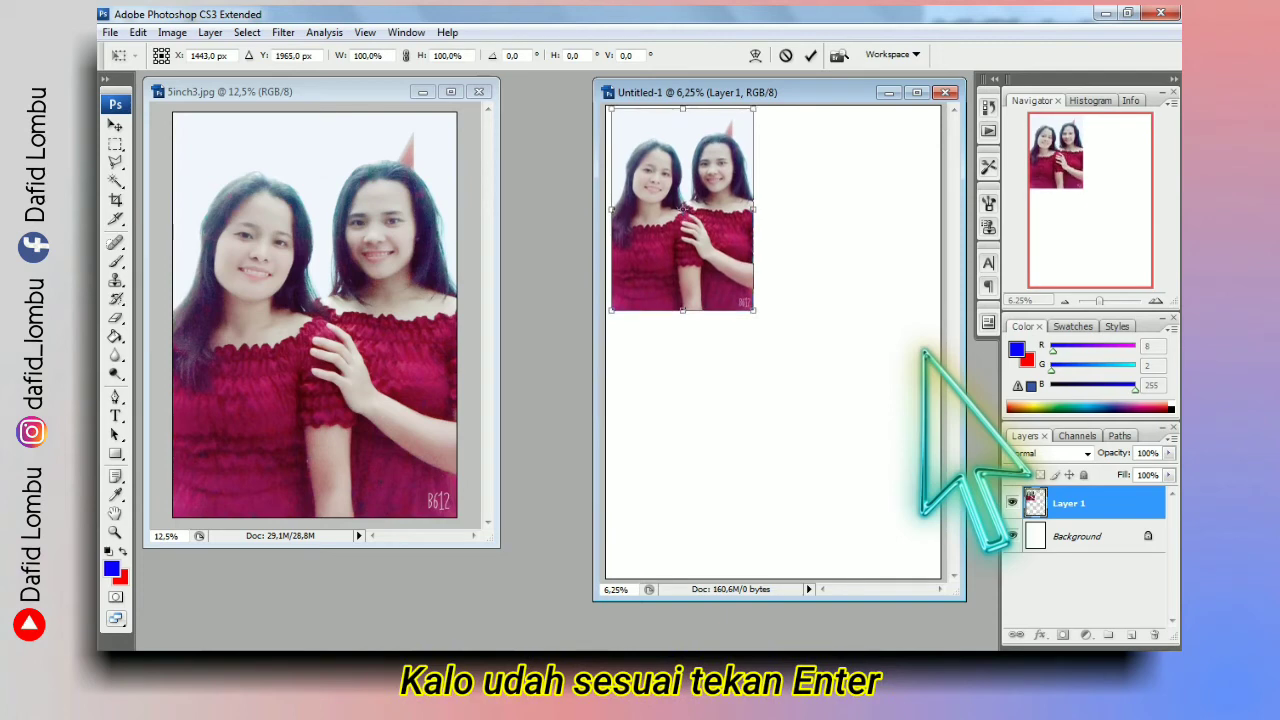
key(Left)
key(Left)
key(Left)
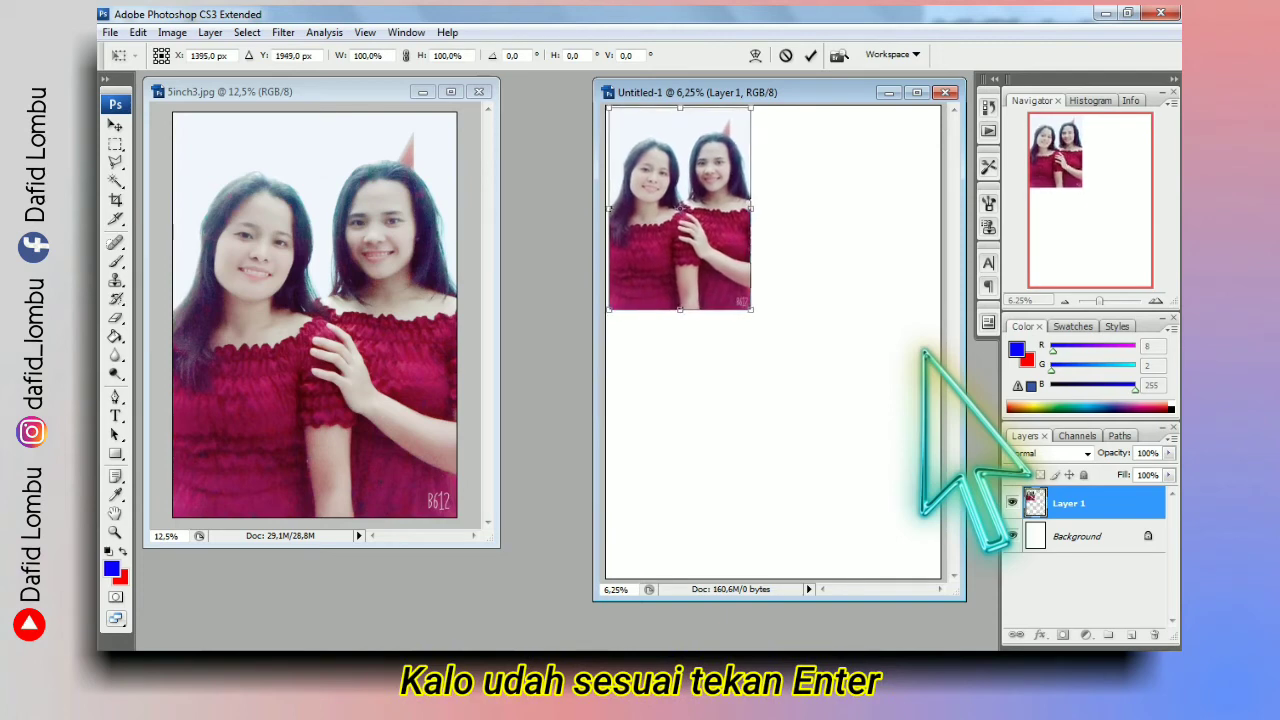
key(Left)
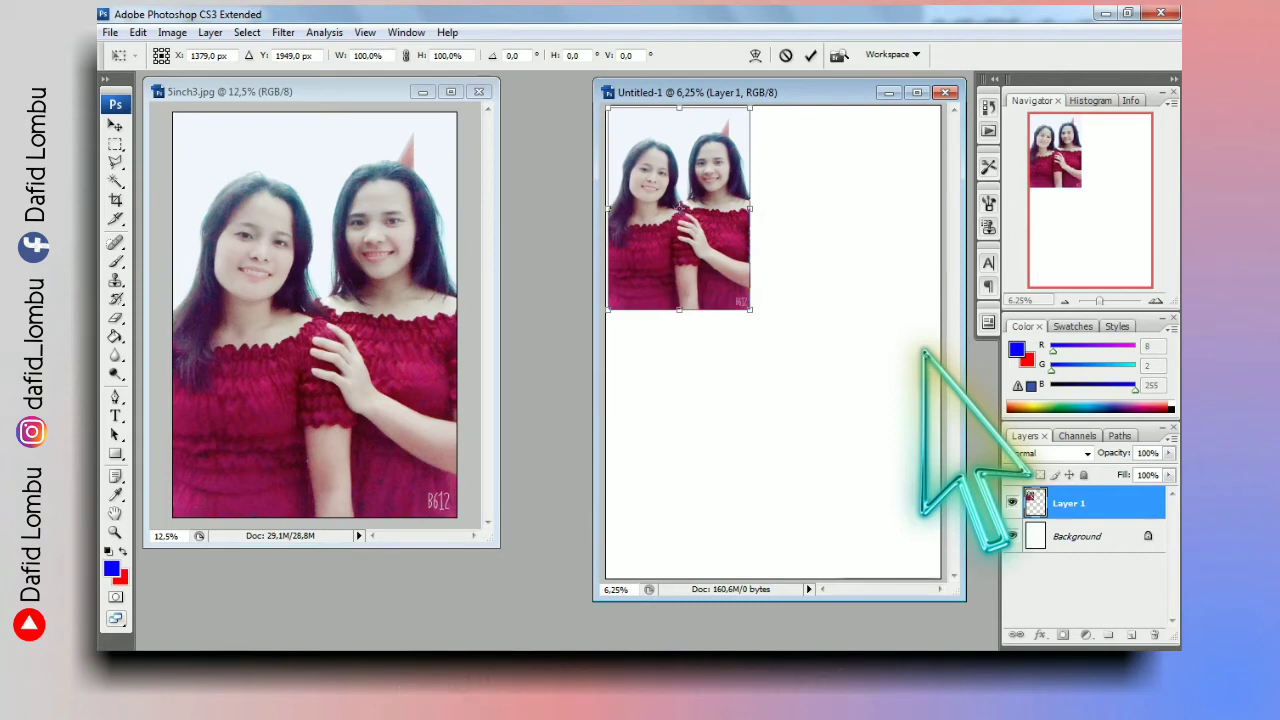
key(Return)
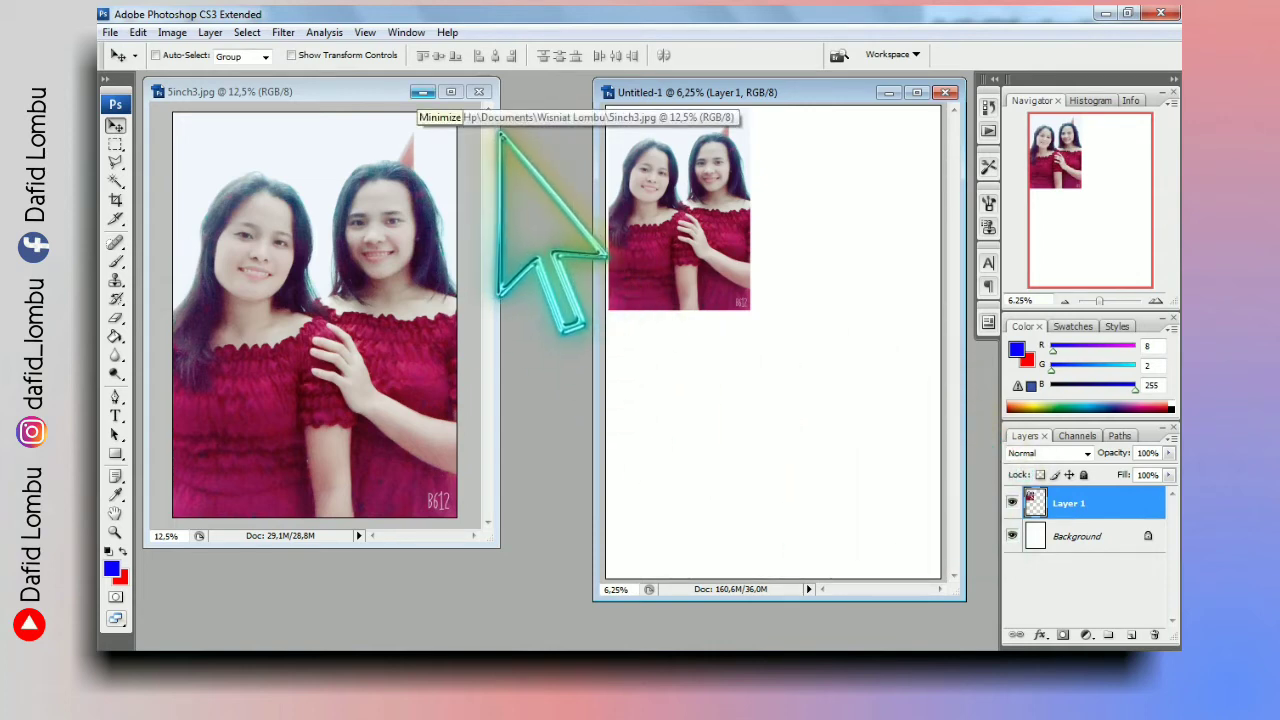
Minimize the 5inch3.jpg window, then enlarge and maximize the 5inch2.jpg photo at a 50% view
click(423, 92)
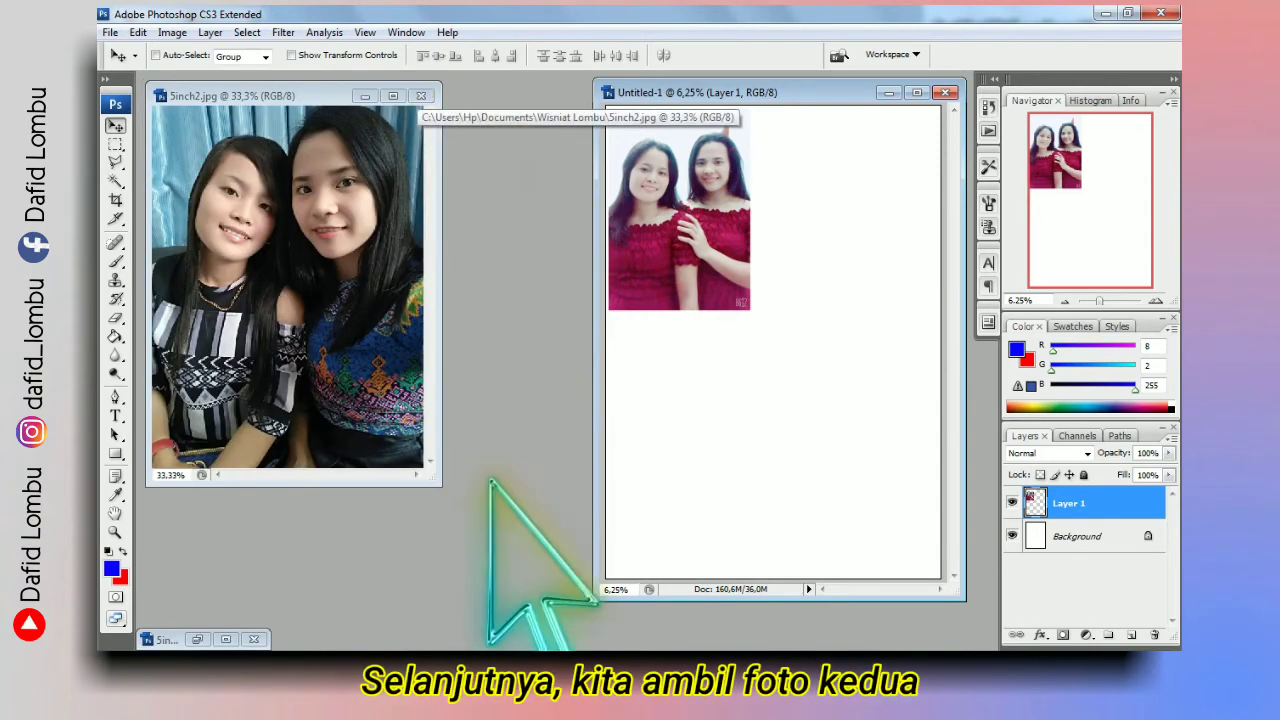
drag(439, 484, 563, 589)
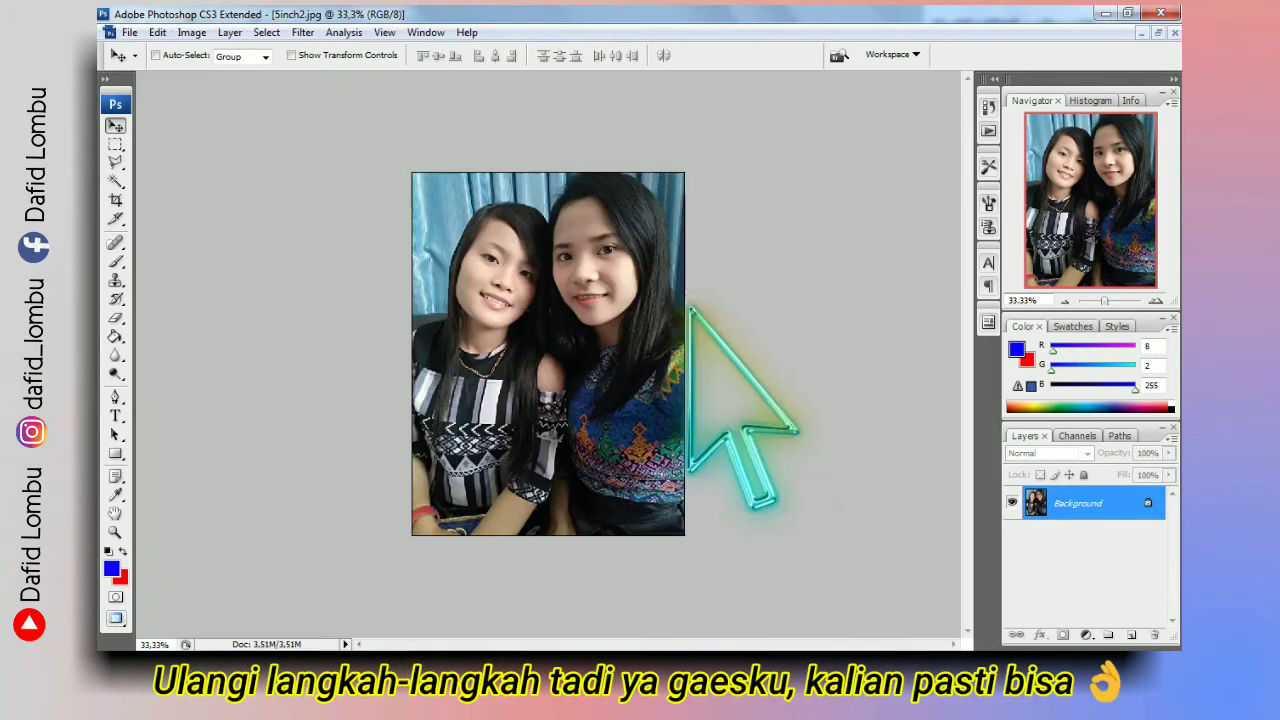
key(ctrl+plus)
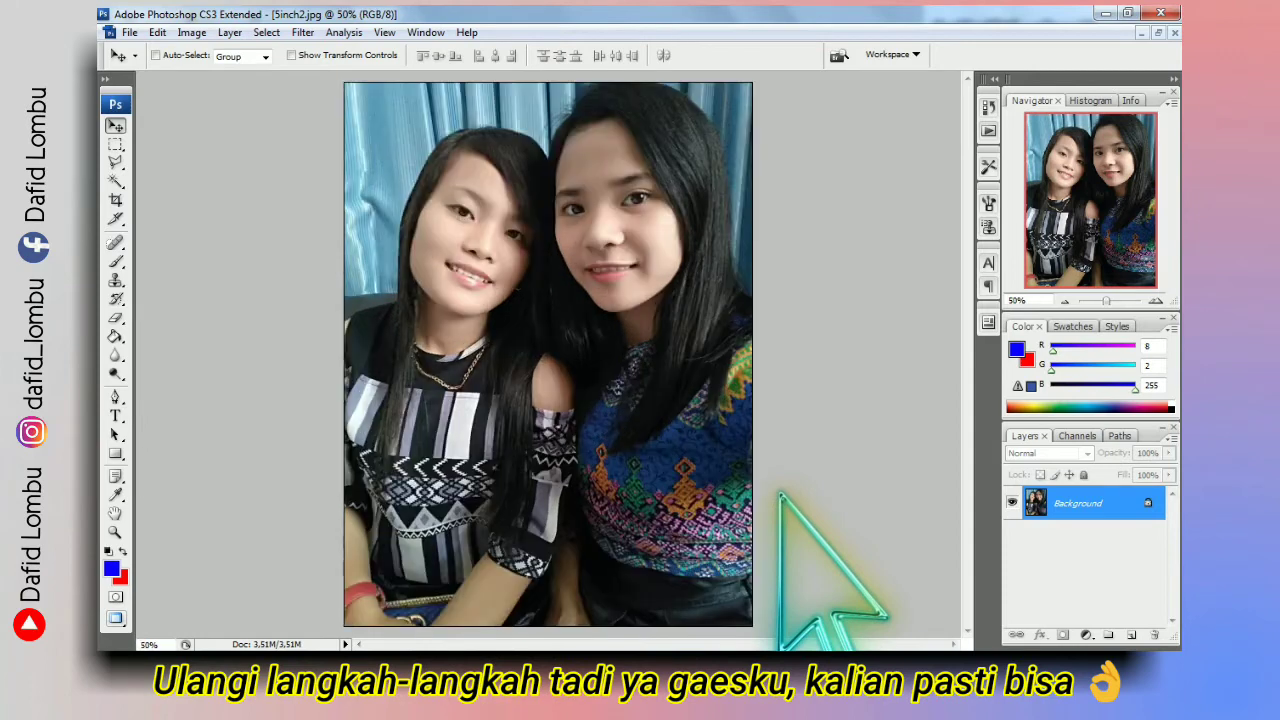
key(ctrl+minus)
key(ctrl+plus)
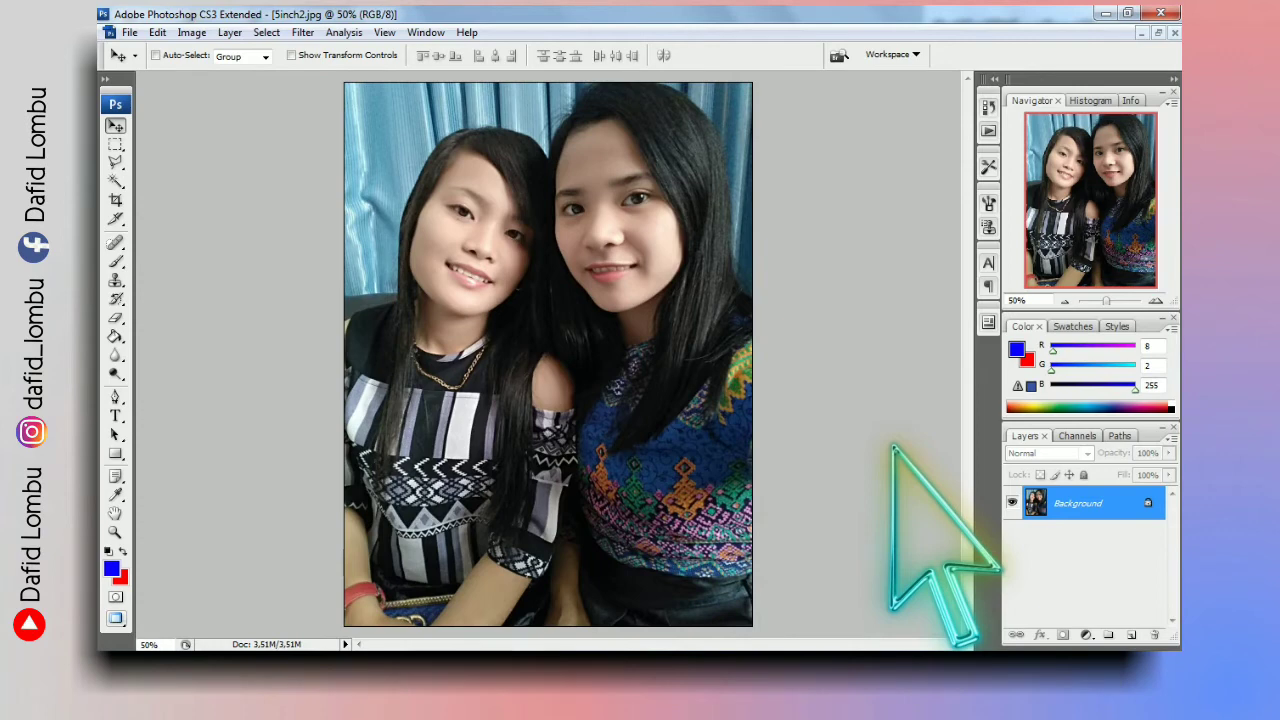
Brighten the 5inch2.jpg photo with Curves by raising the RGB midtone point to input 120, output 138
key(ctrl+m)
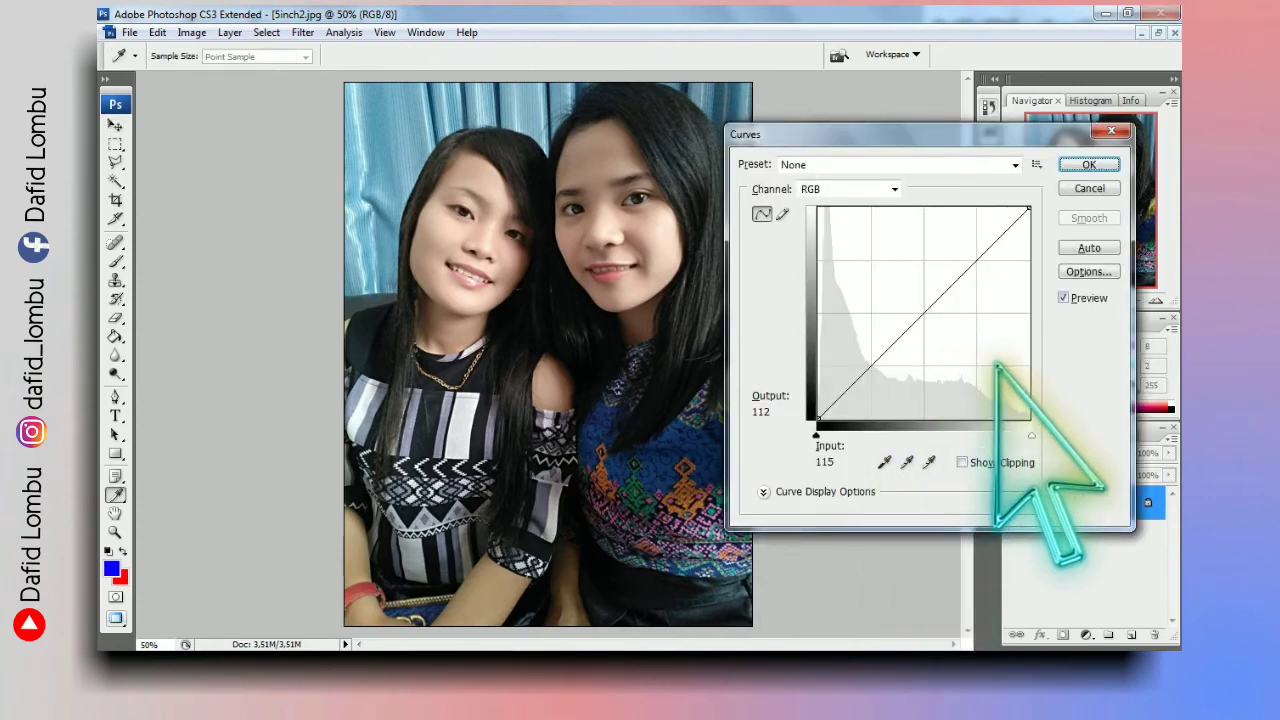
drag(926, 311, 918, 304)
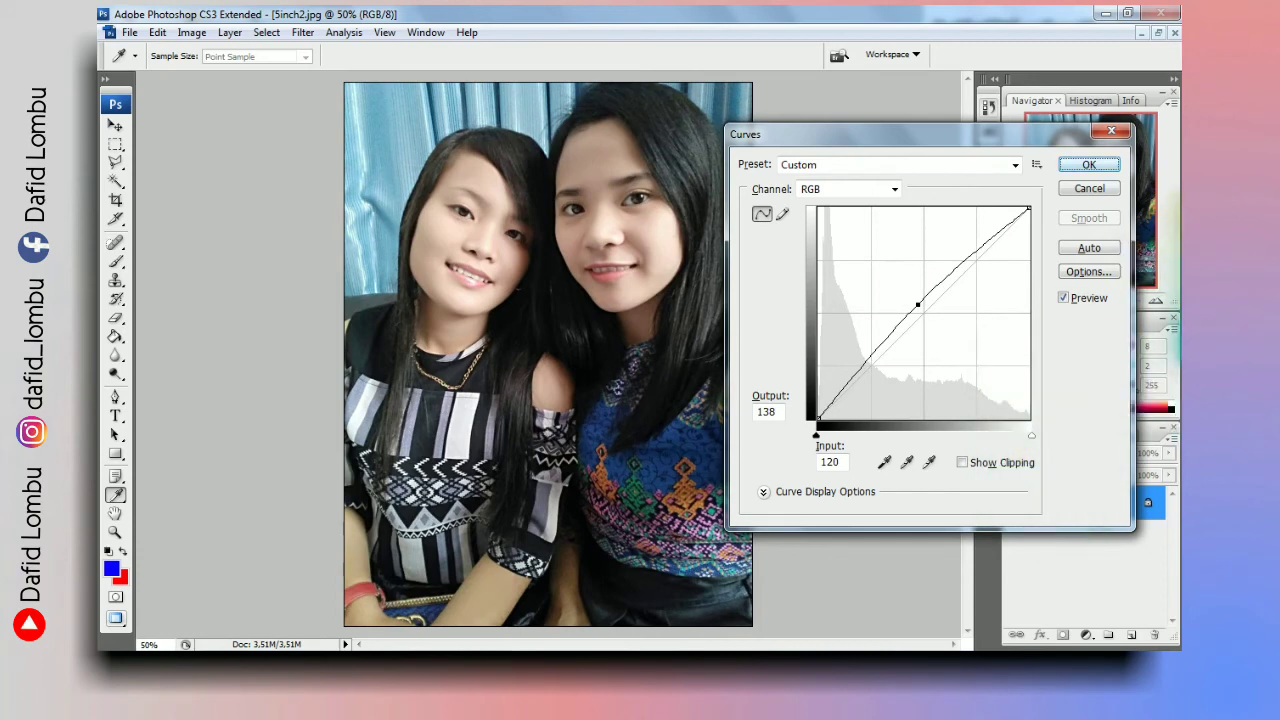
click(1089, 165)
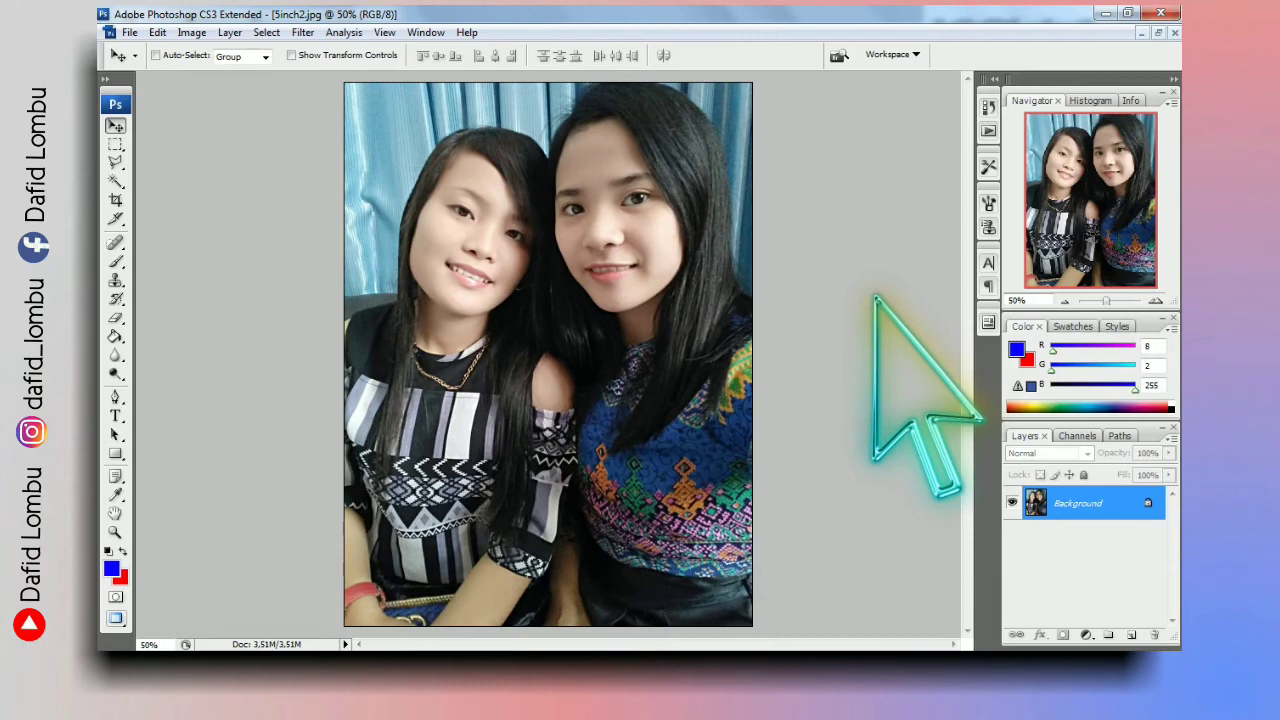
Crop the photo to 8,9 × 12,7 cm at 300 pixels/cm, with the crop frame spanning its full height and centred horizontally
key(ctrl+minus)
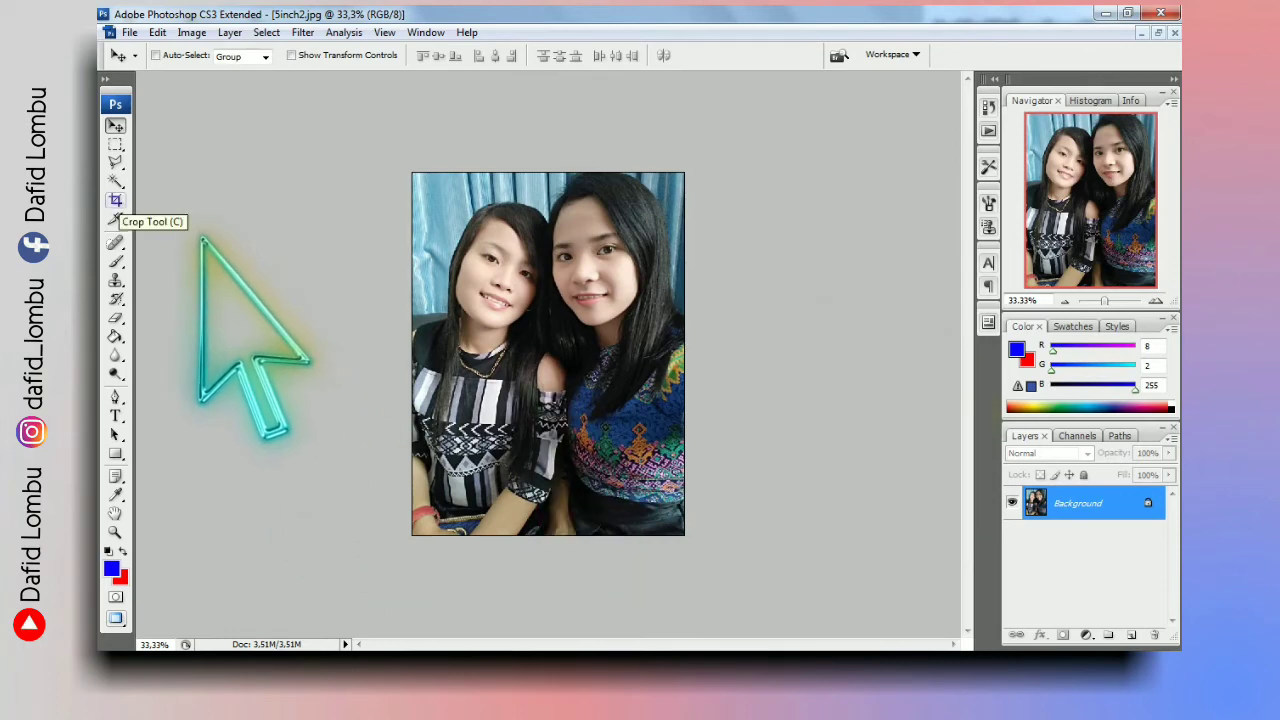
click(115, 200)
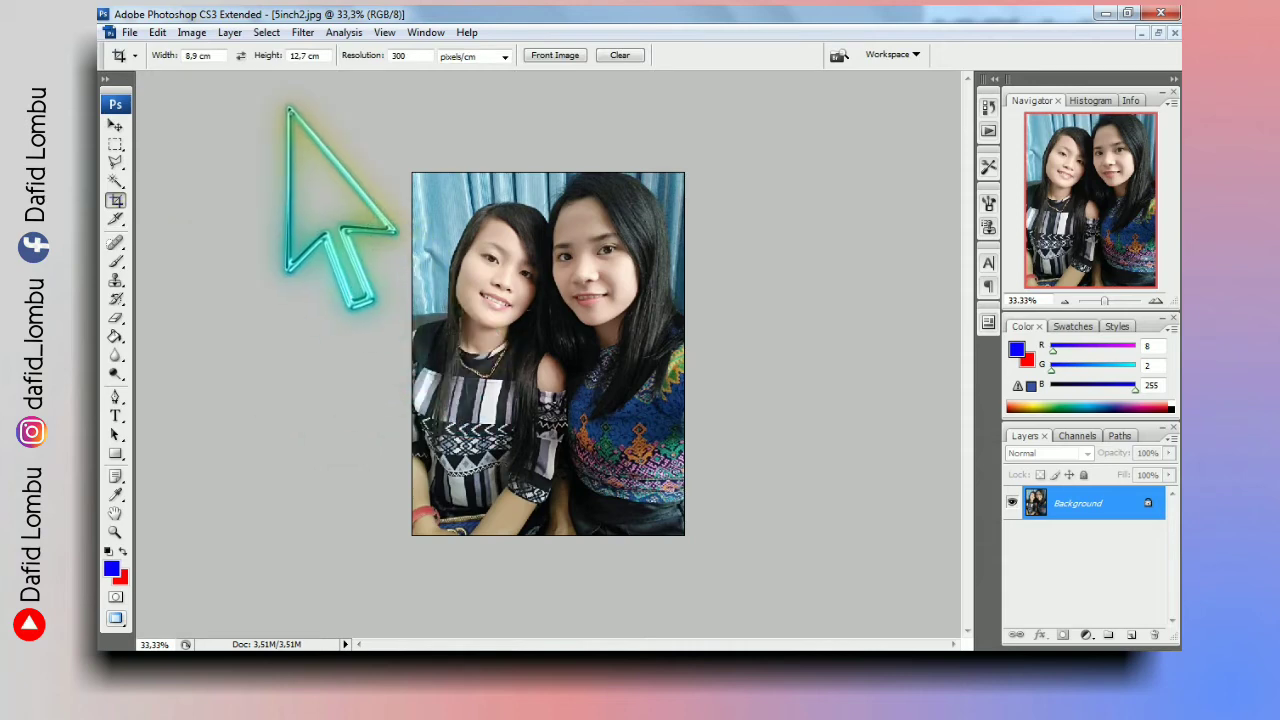
drag(221, 57, 184, 56)
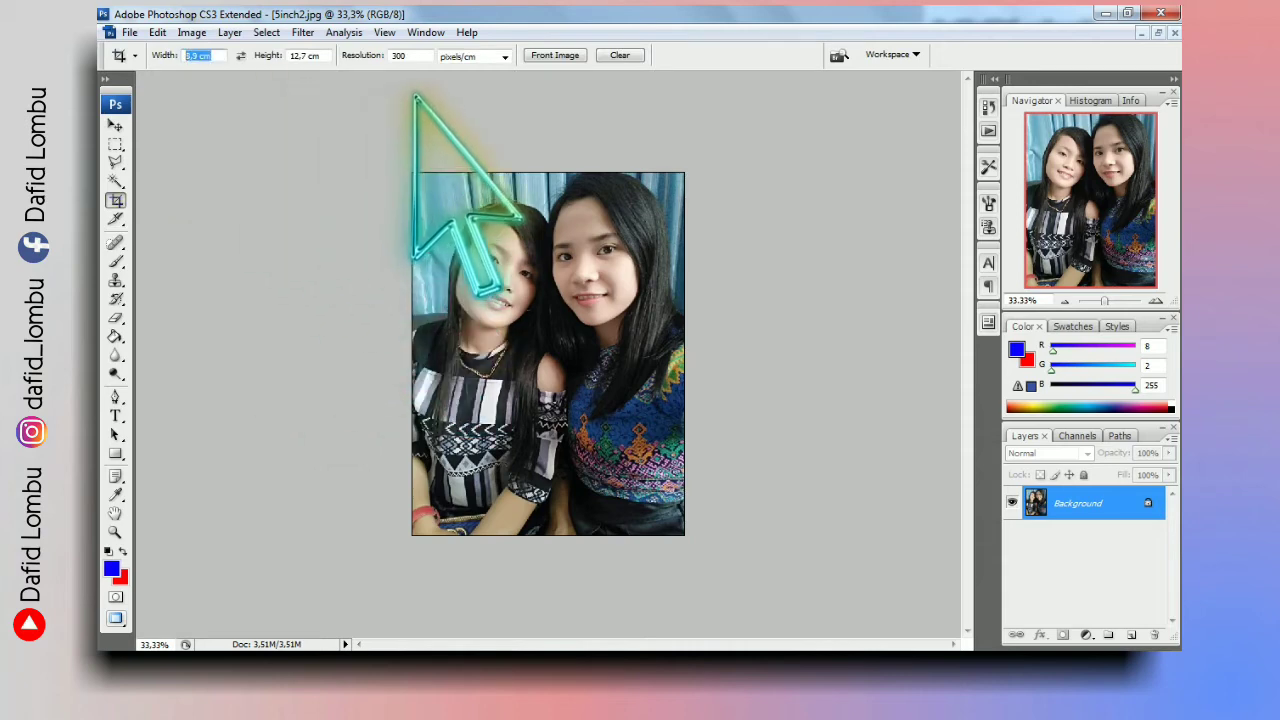
key(Tab)
click(512, 221)
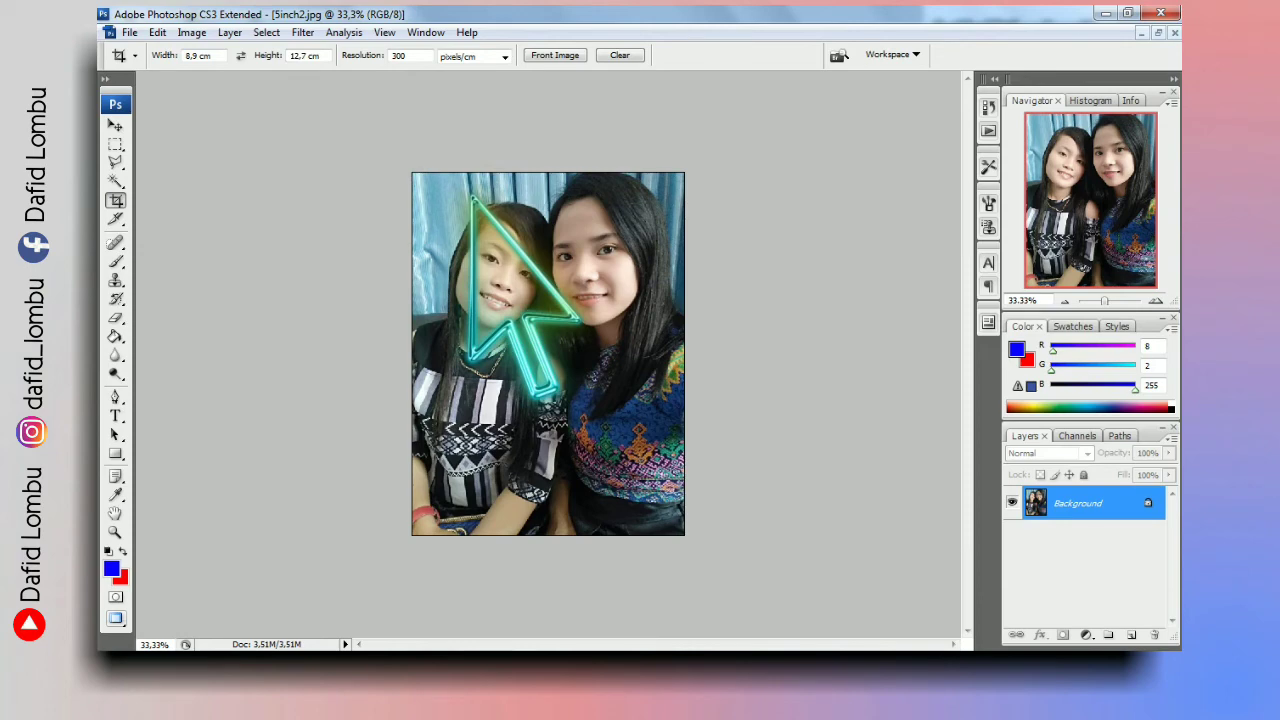
drag(412, 173, 667, 535)
drag(412, 173, 666, 535)
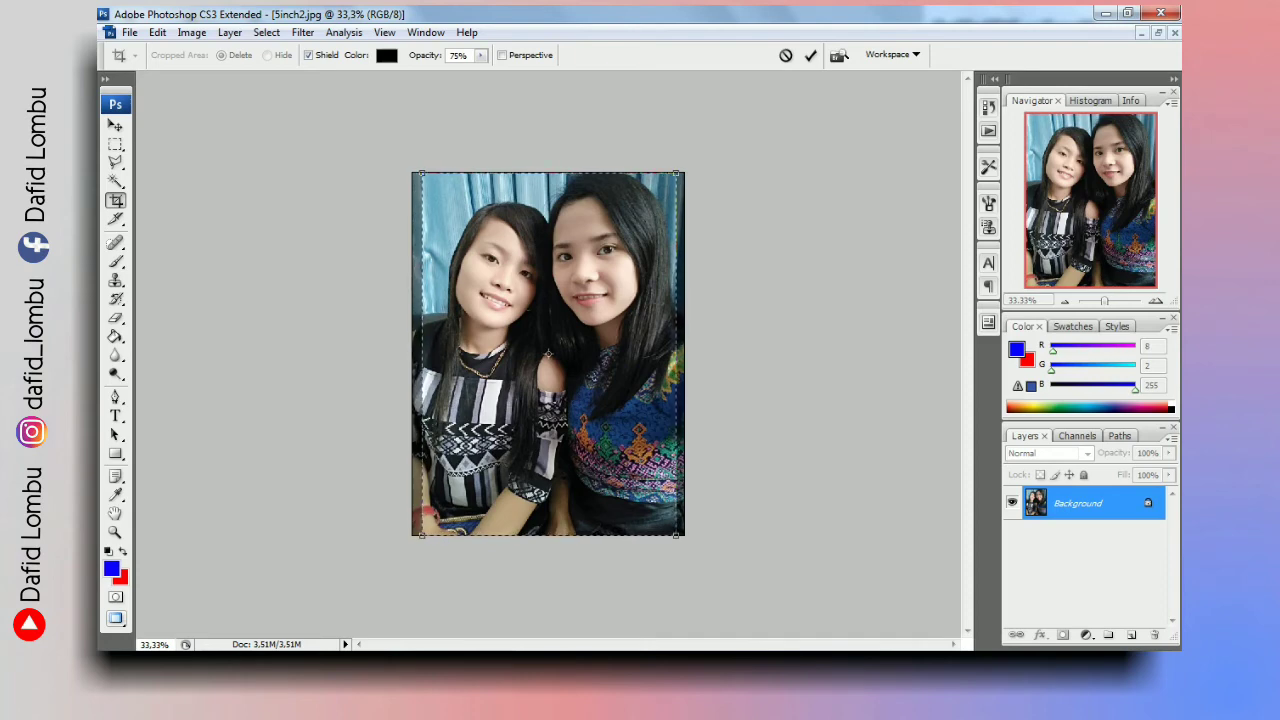
key(Return)
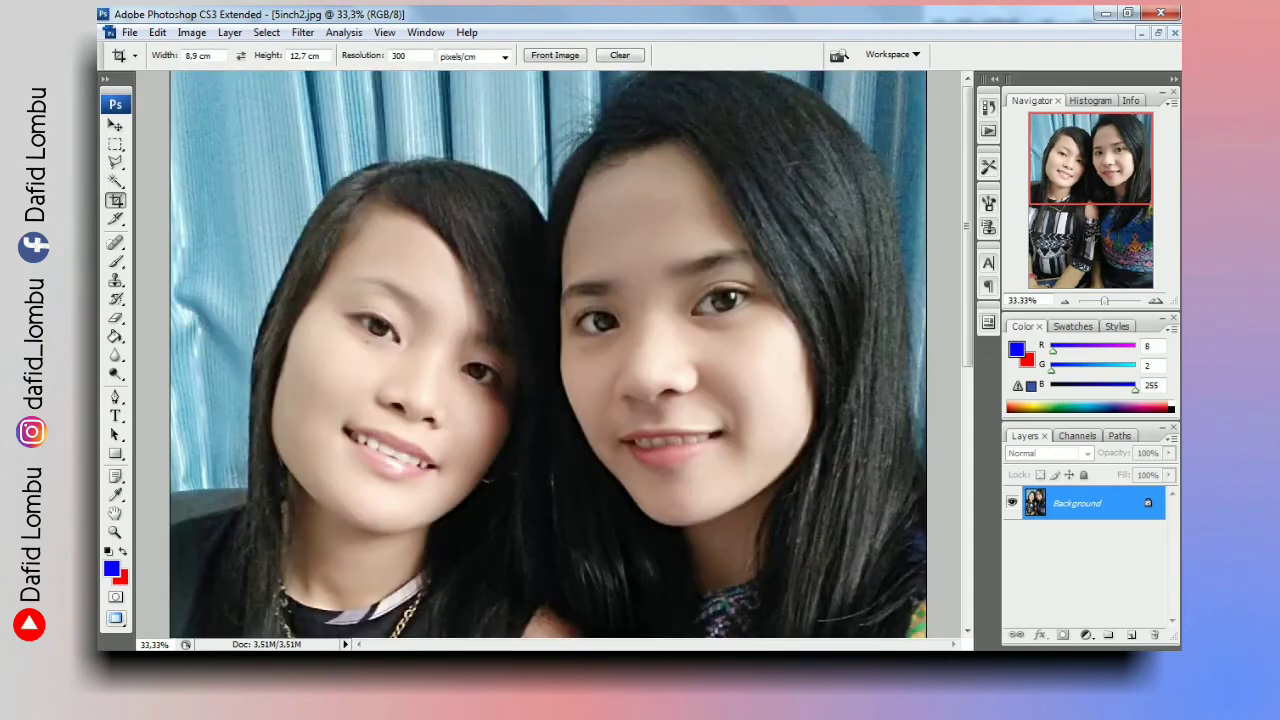
Restore the 5inch2.jpg window beside the Untitled-1 page and copy the cropped photo with the Move tool next to the first photo
key(ctrl+minus)
key(ctrl+minus)
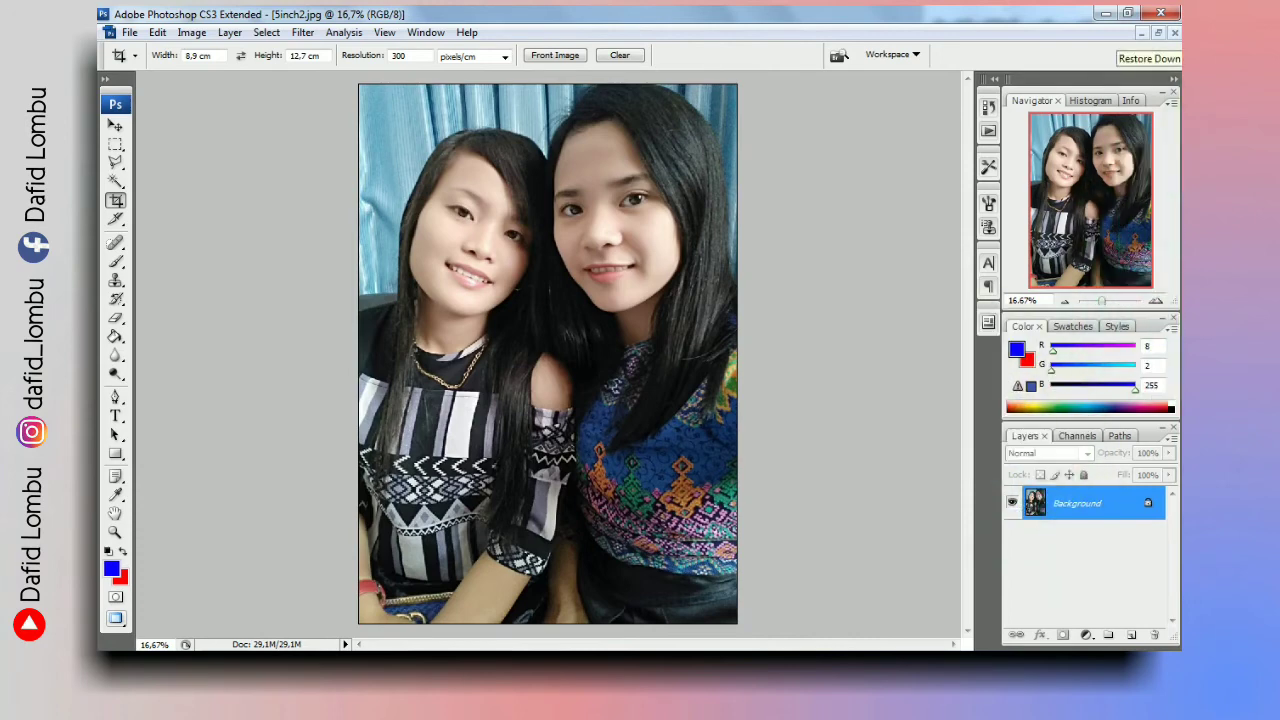
click(1157, 32)
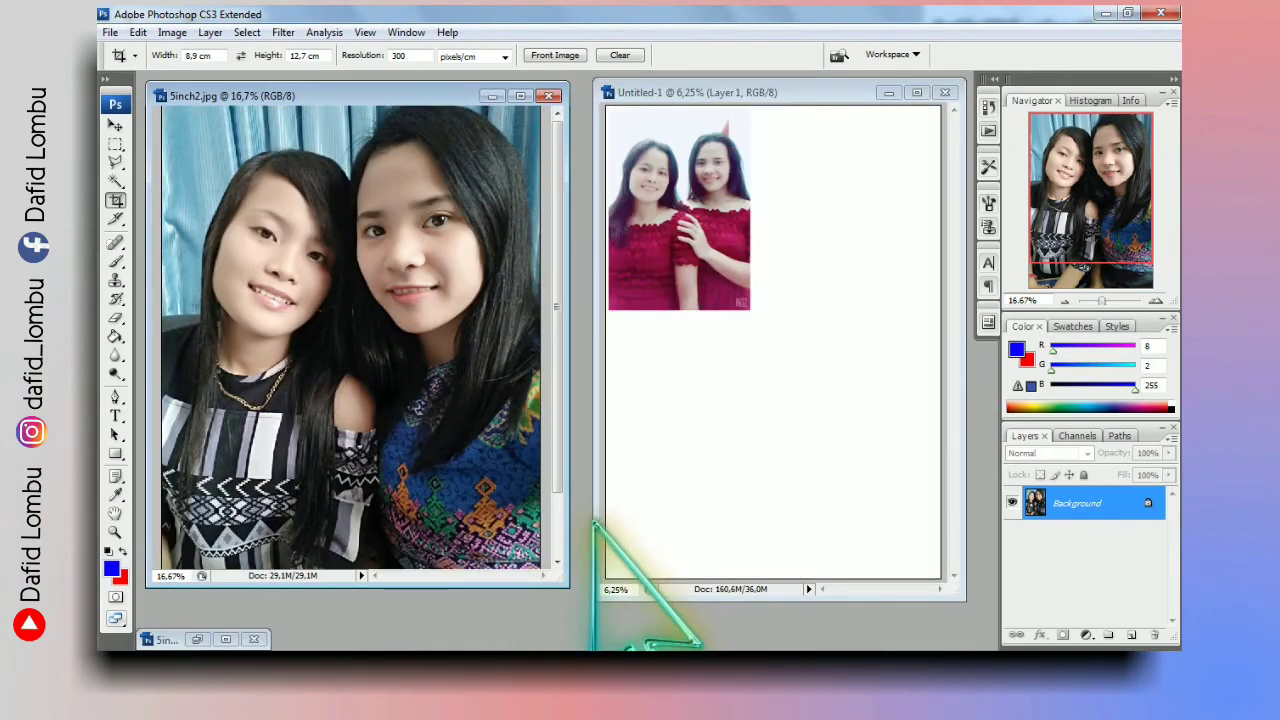
key(ctrl+minus)
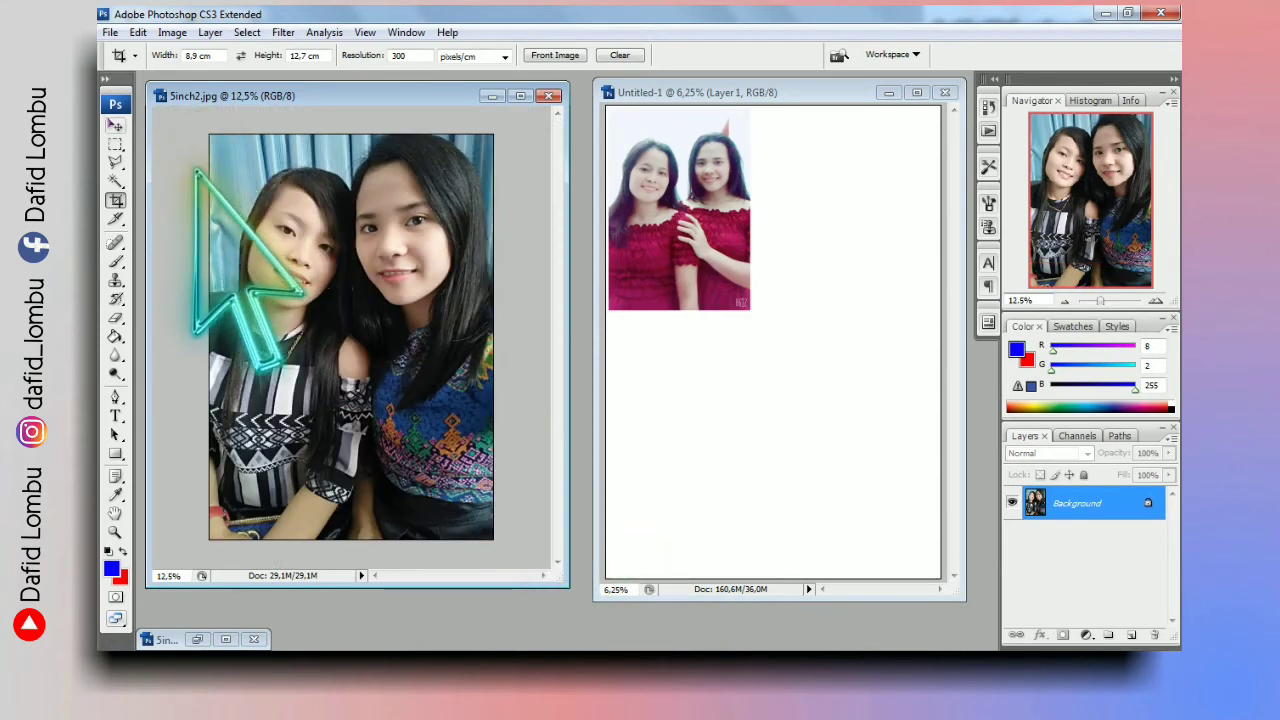
click(115, 126)
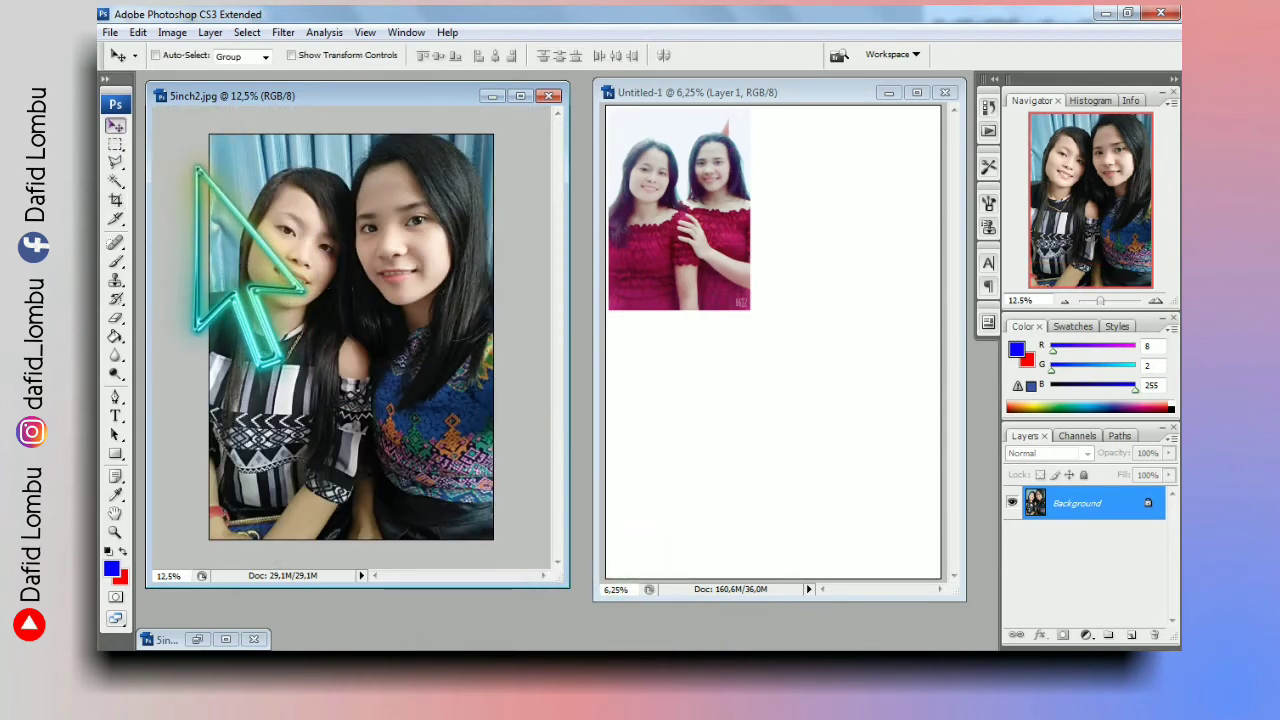
click(840, 158)
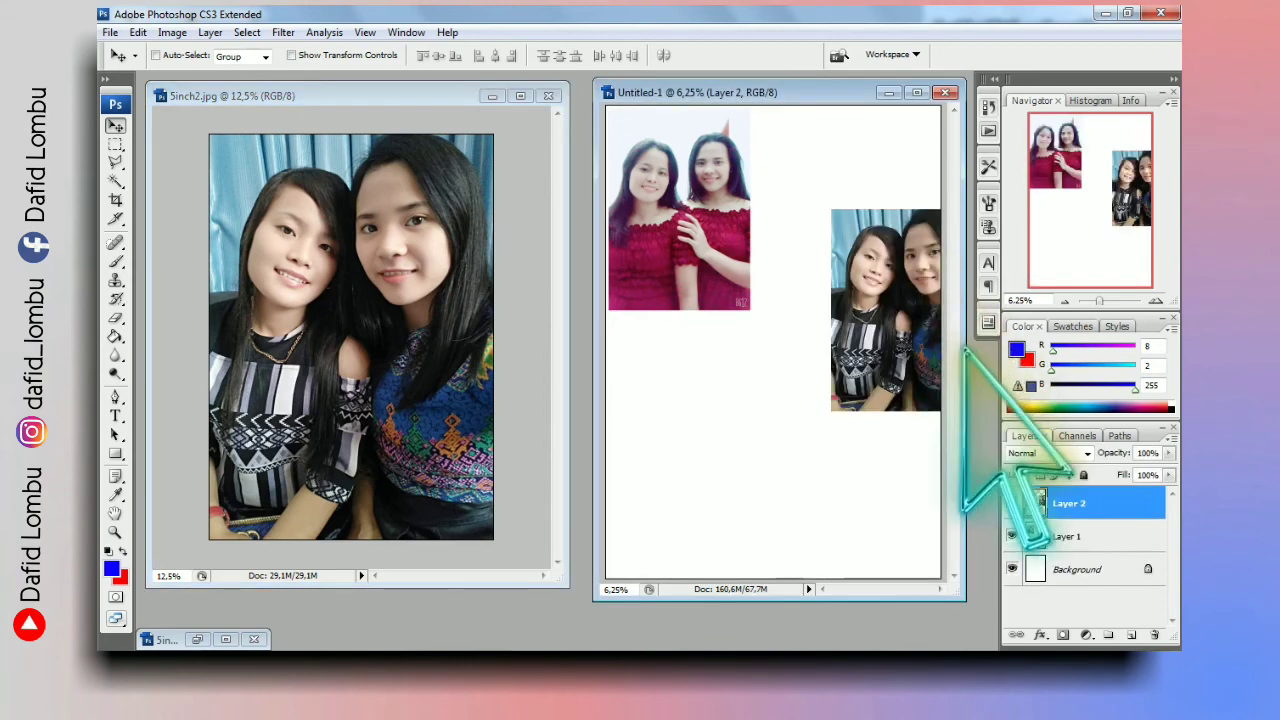
drag(965, 350, 903, 263)
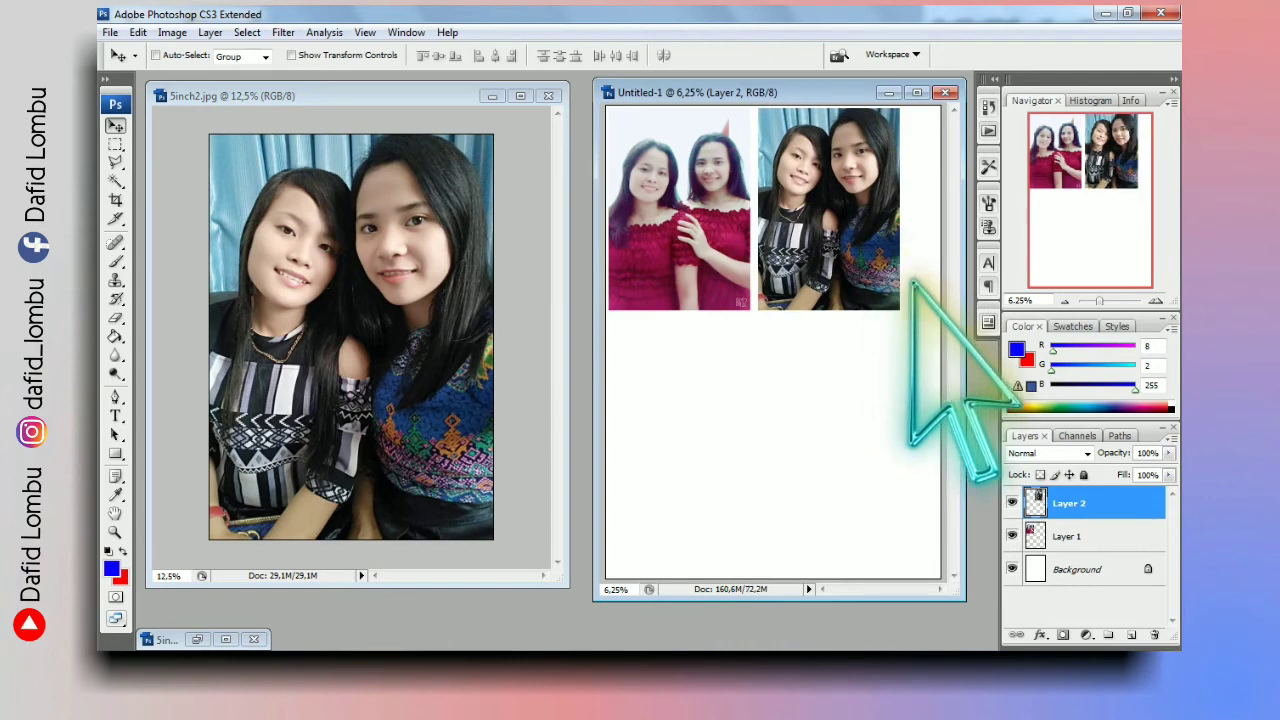
Shift the second photo slightly away from the first with Free Transform, to X 4266 px and Y 1949 px
key(ctrl+t)
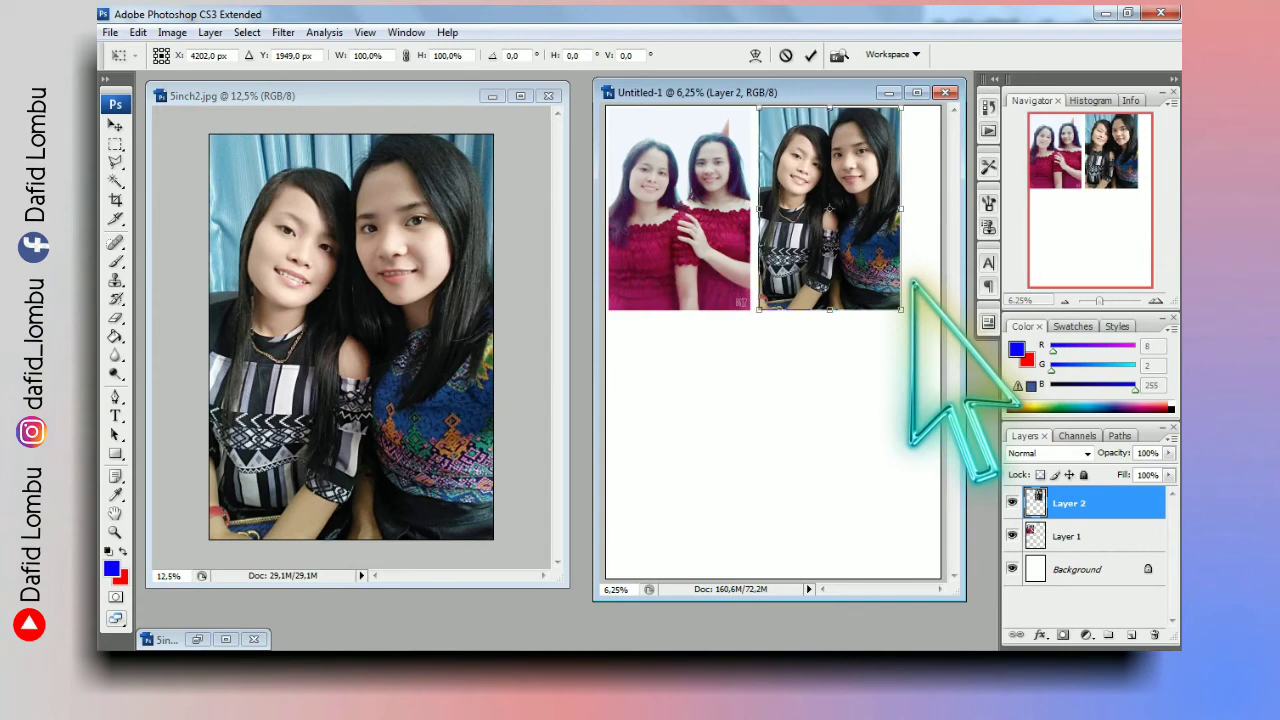
key(Right)
key(Right)
key(Right)
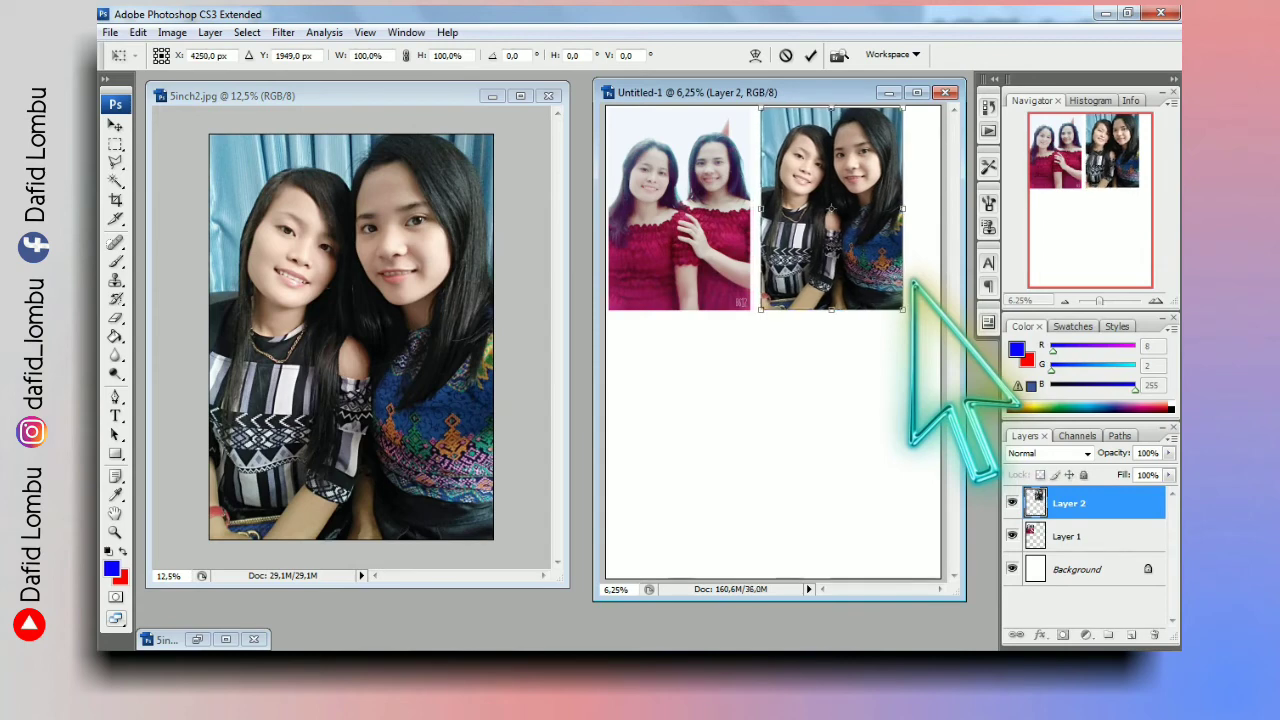
key(Right)
key(Right)
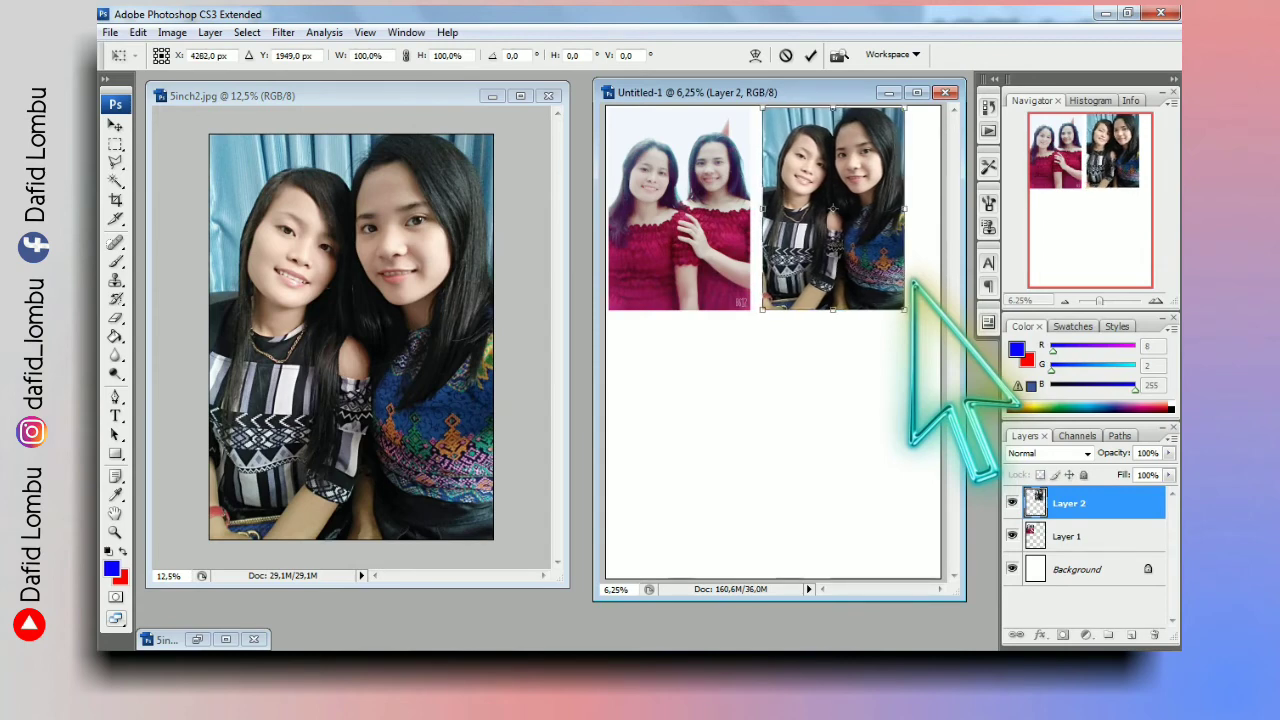
key(Left)
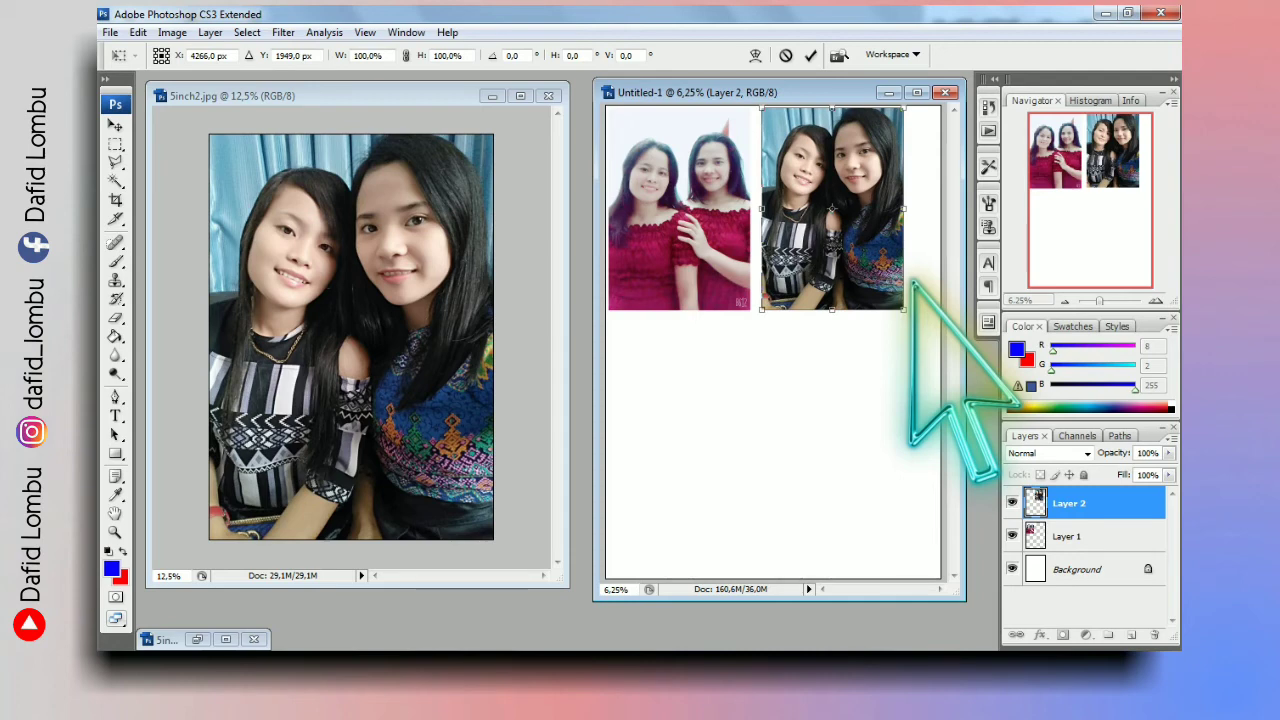
key(Return)
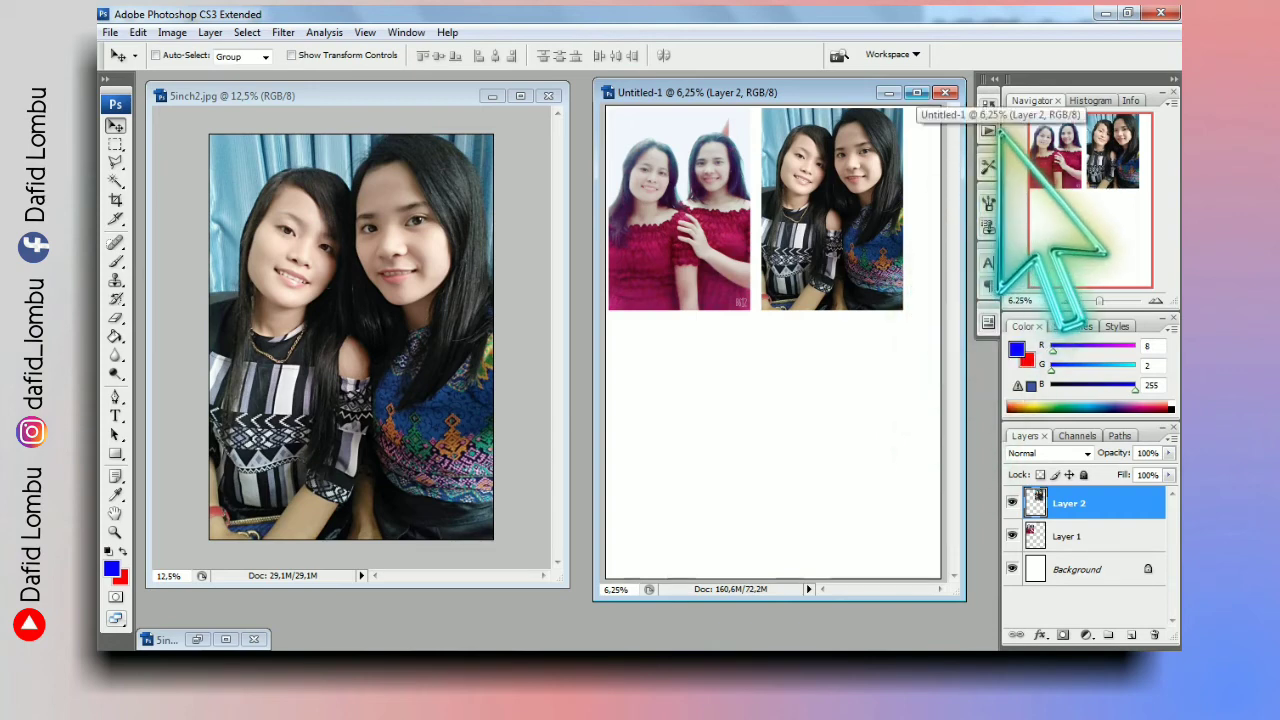
Maximize the Untitled-1 page and enable Scale to Fit Media in its print settings
click(916, 92)
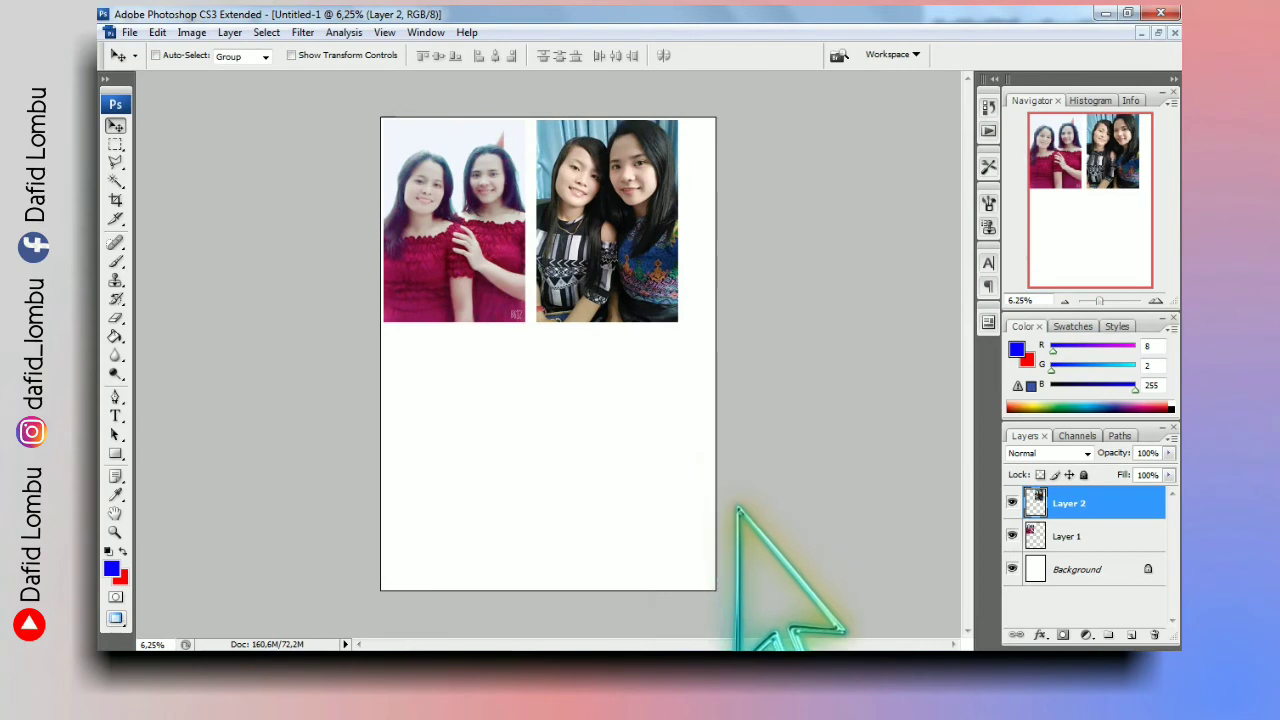
key(ctrl+plus)
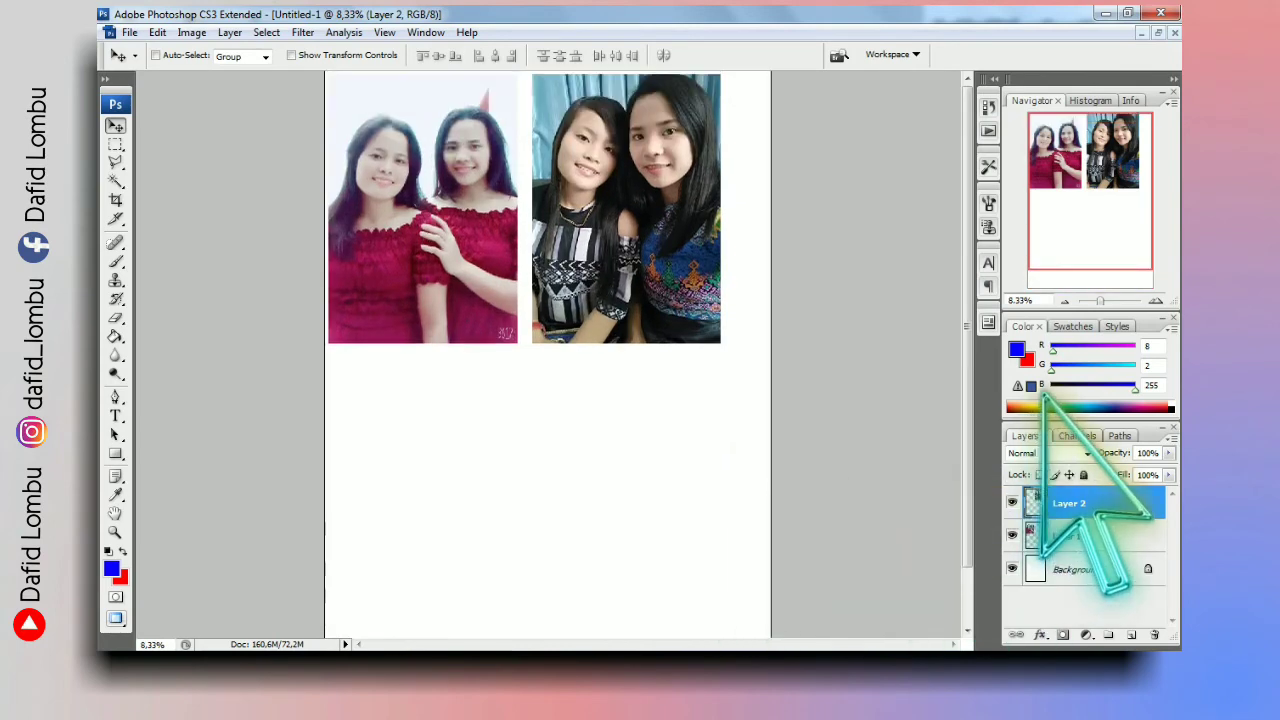
key(ctrl+minus)
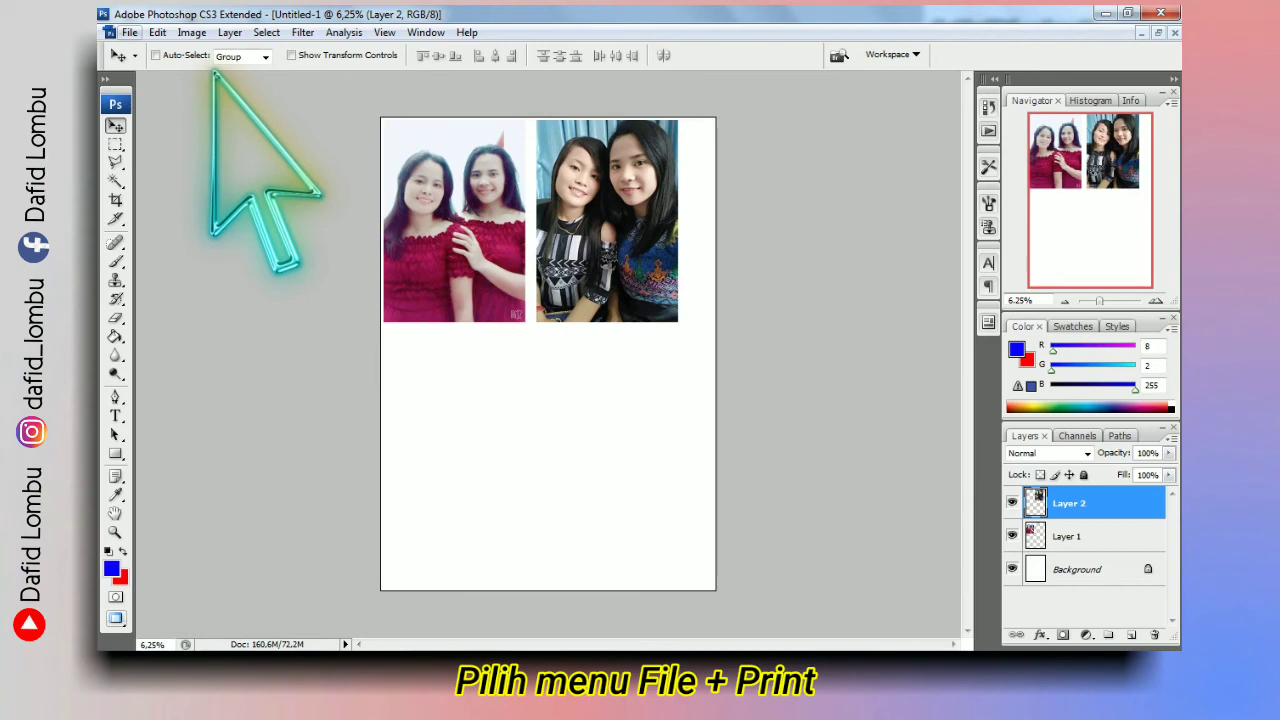
click(129, 32)
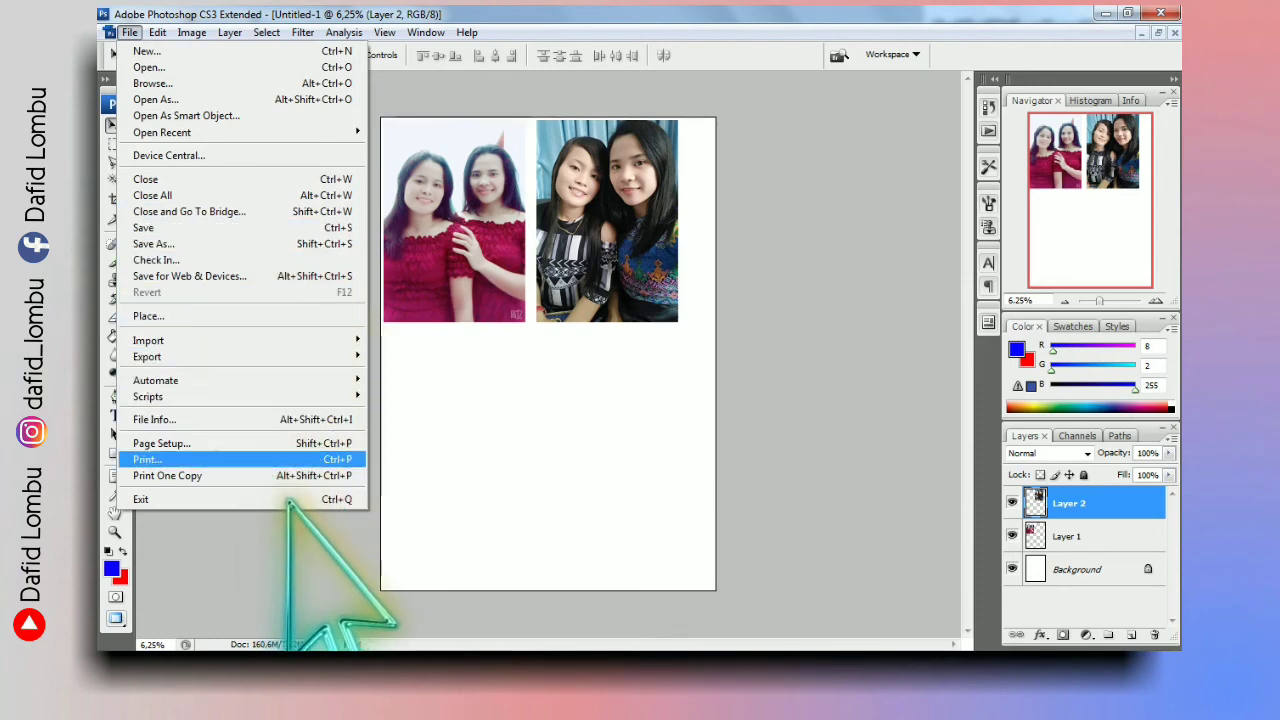
click(289, 459)
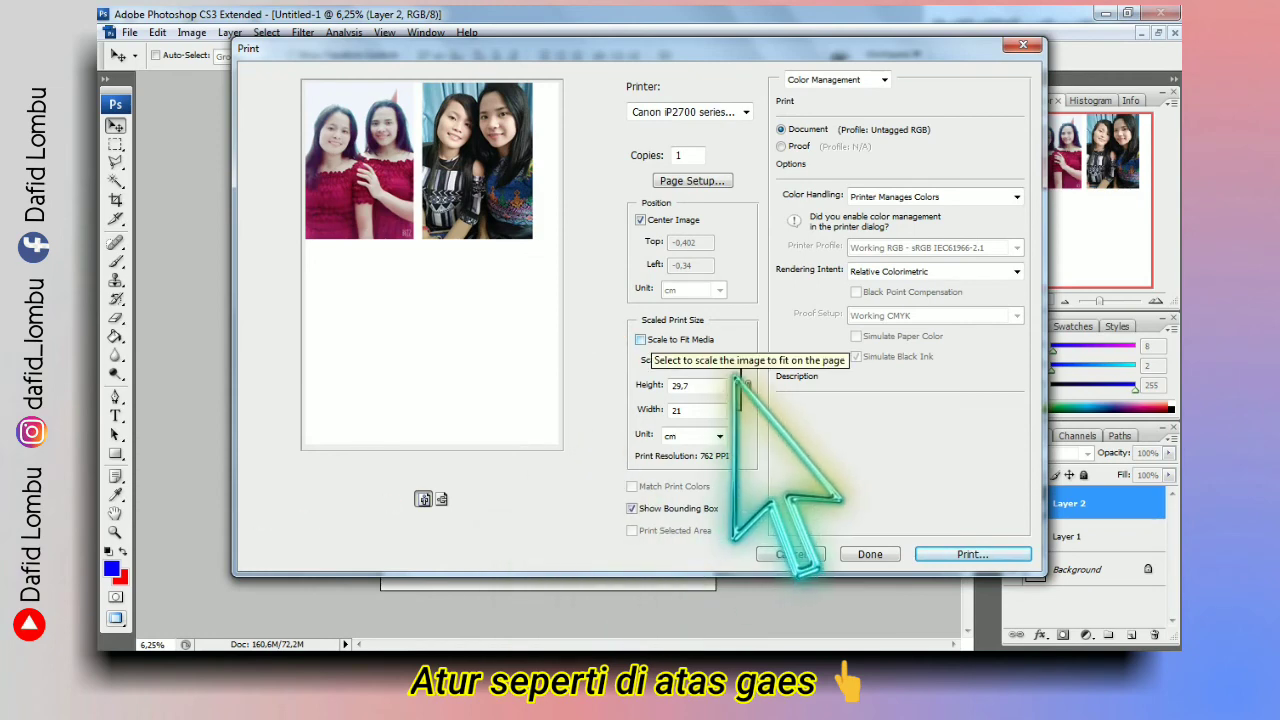
click(641, 340)
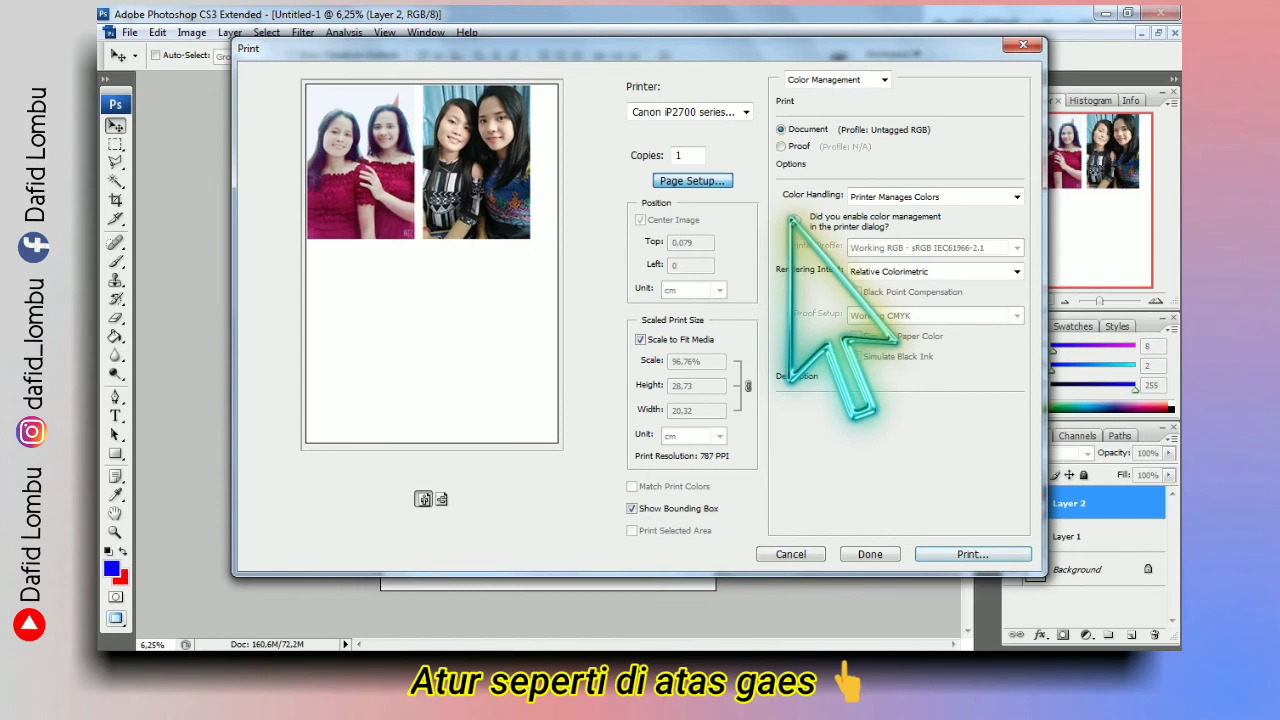
Set the Canon iP2700 printer's media type to Kertas Foto Lain with Tinggi print quality, and print the page
click(692, 181)
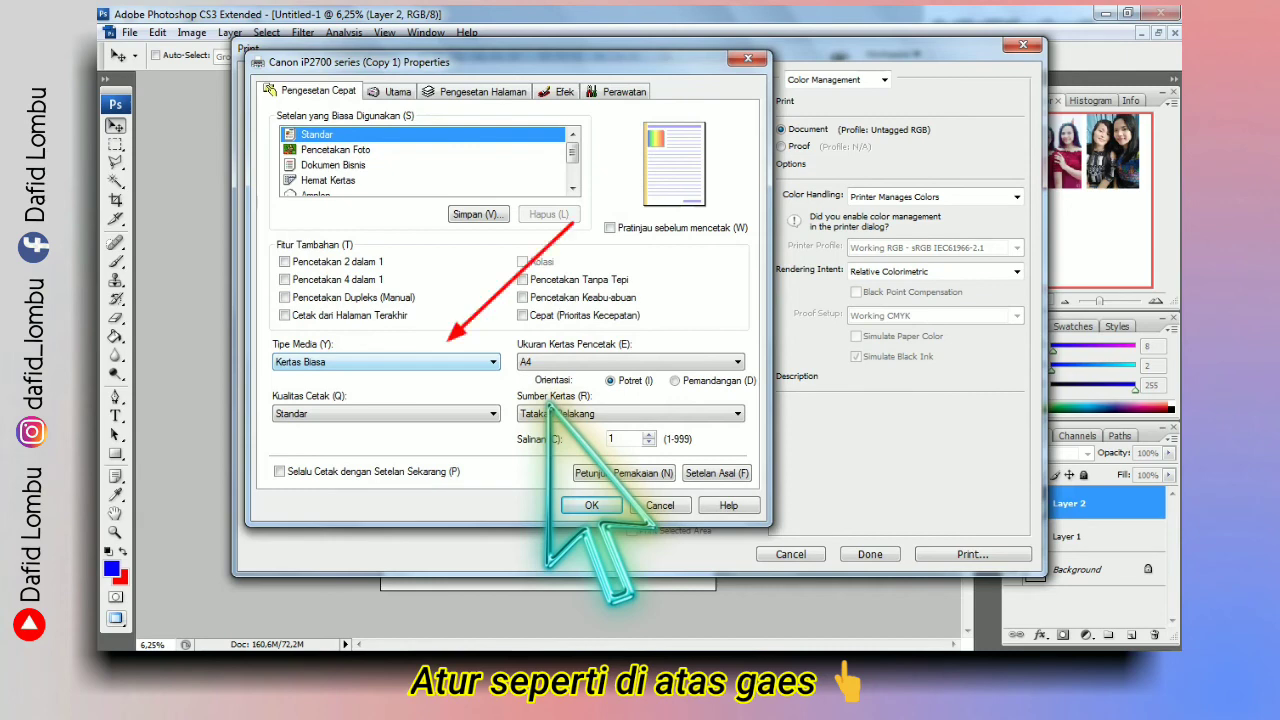
click(490, 362)
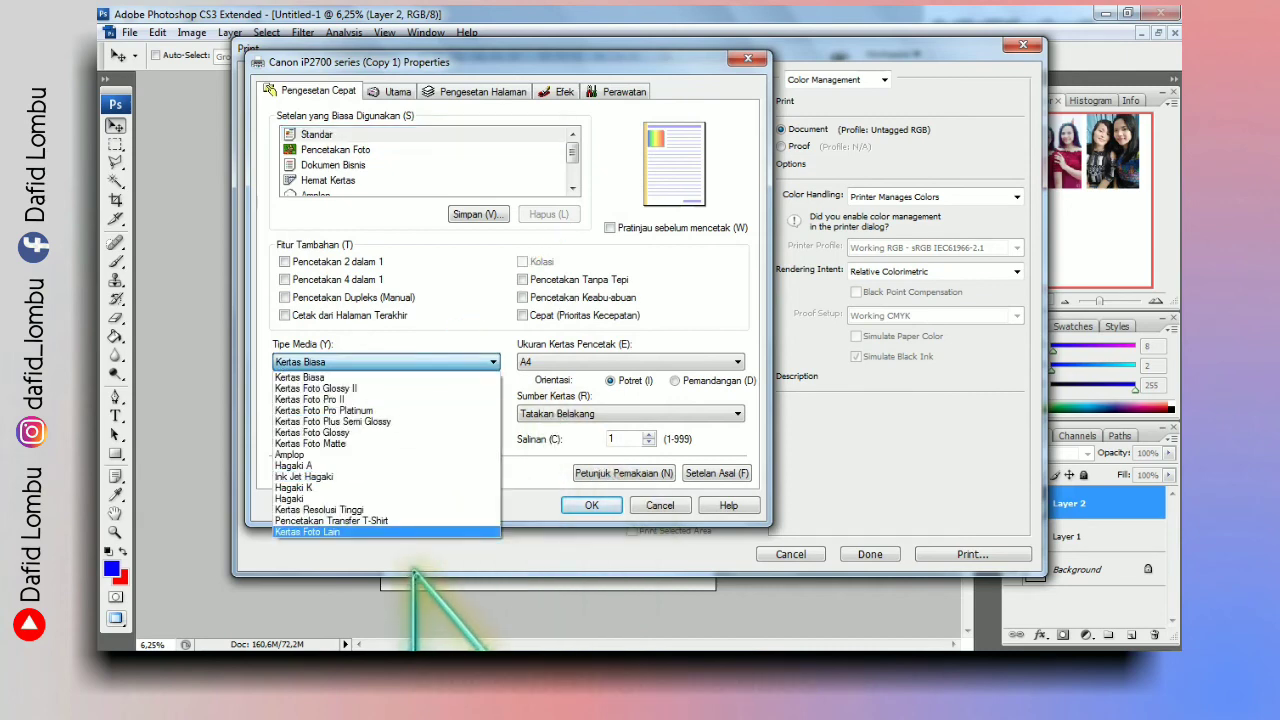
click(413, 531)
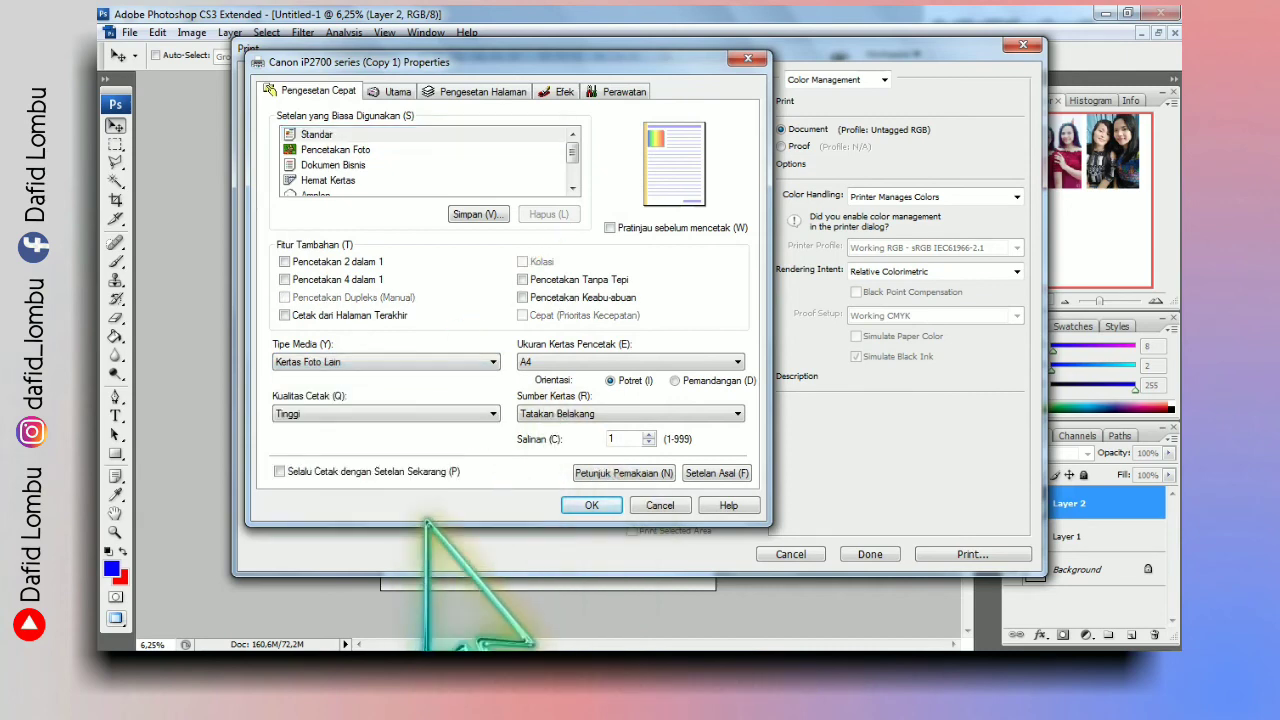
click(420, 414)
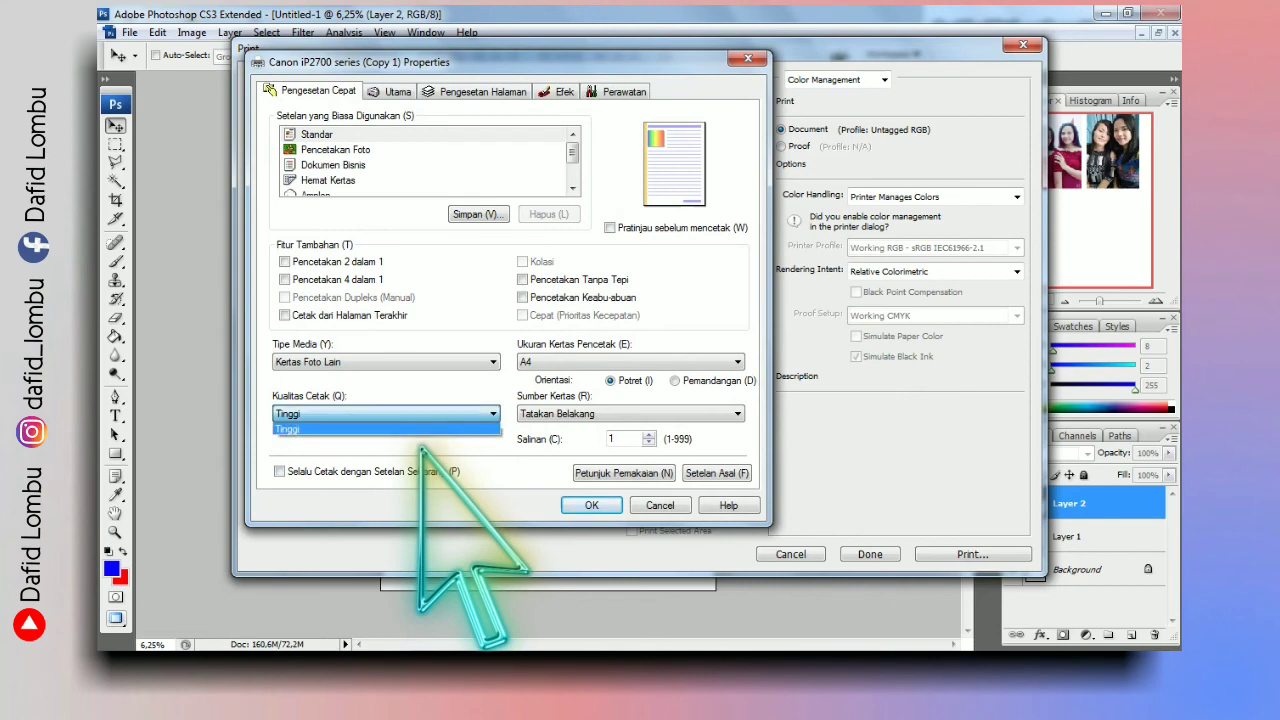
click(421, 431)
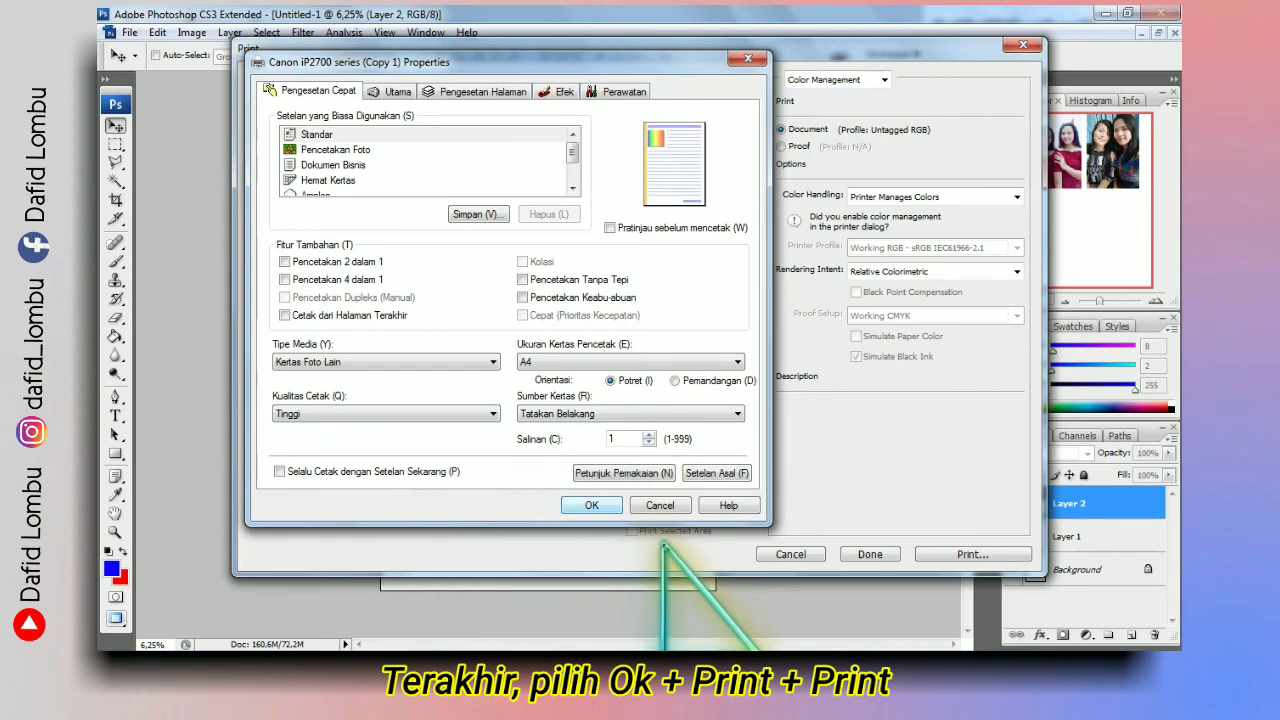
click(594, 505)
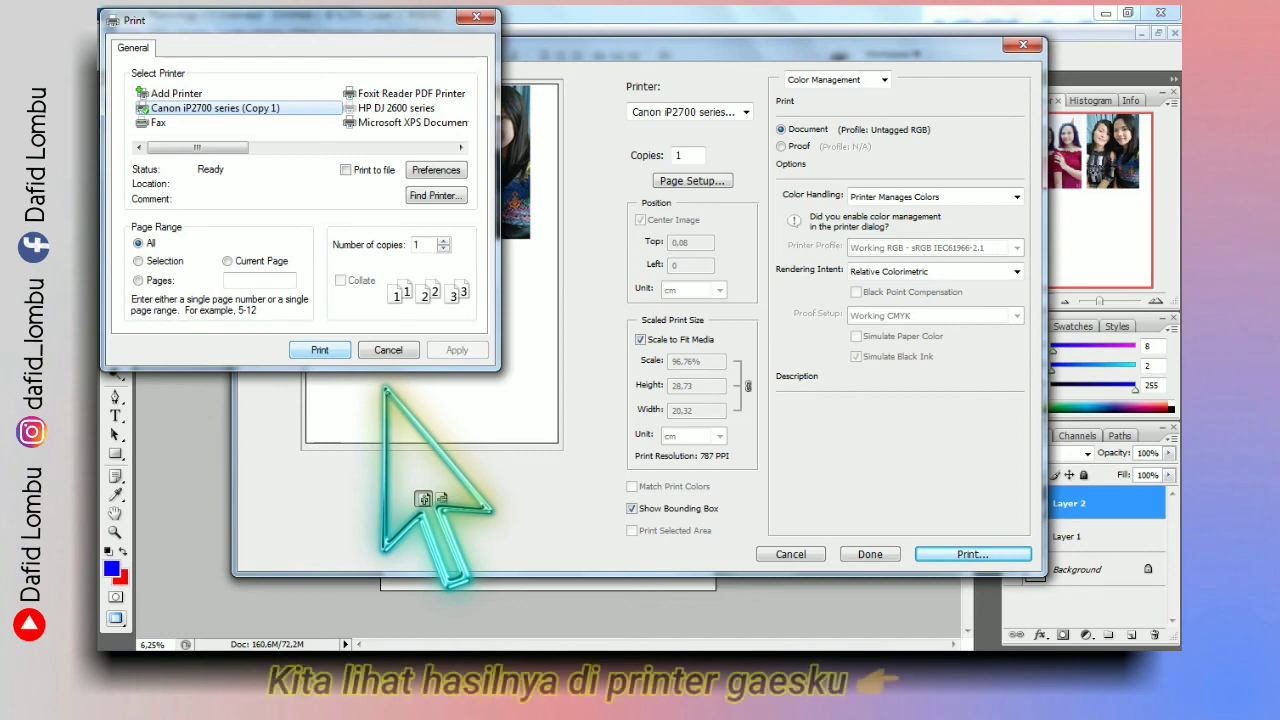
click(320, 350)
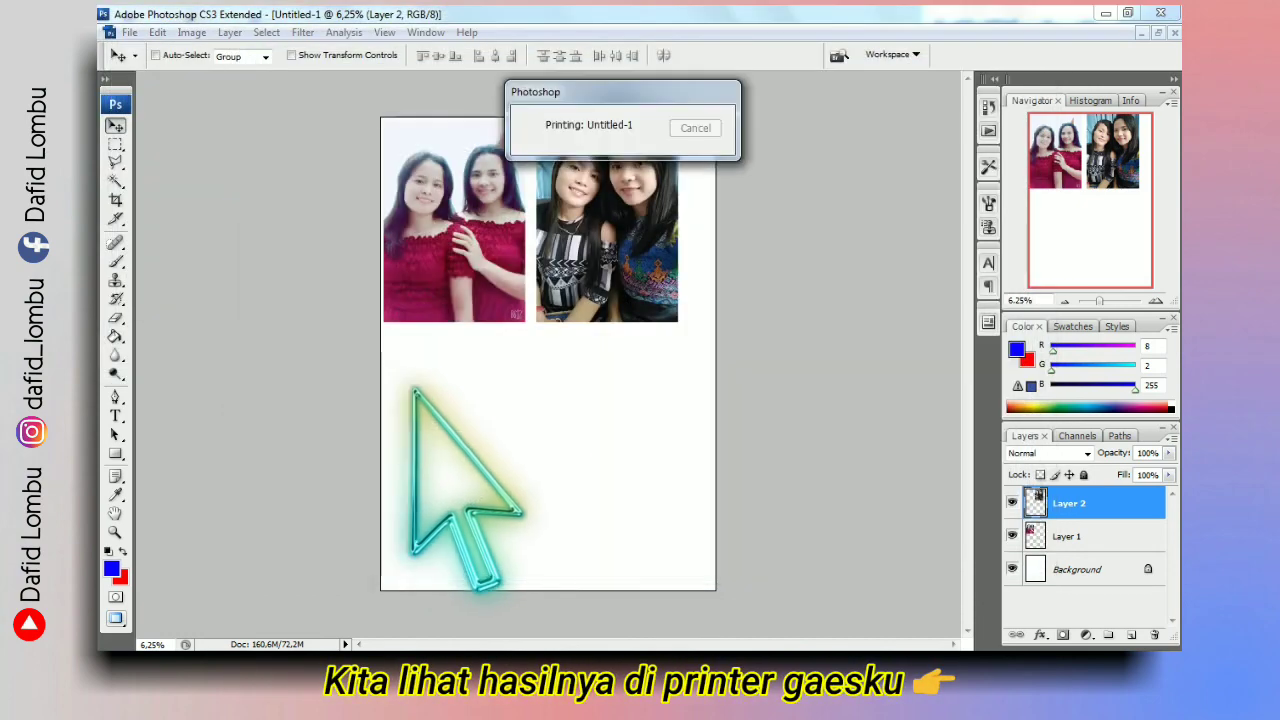